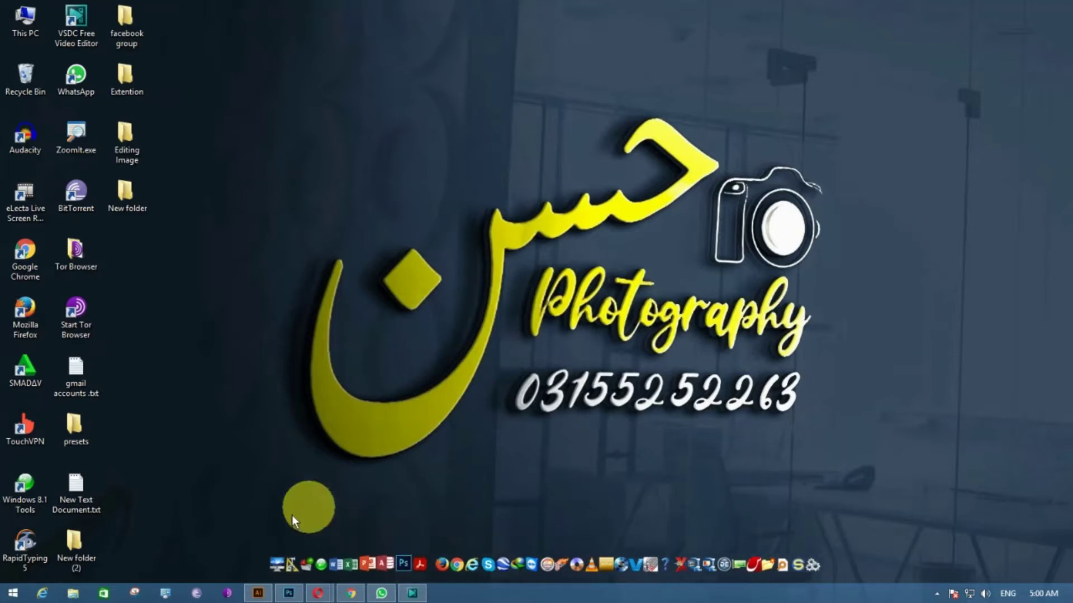
Confirm Camera Raw Filter's Presets tab is empty, cancel it, and minimize Photoshop
left_click(288, 595)
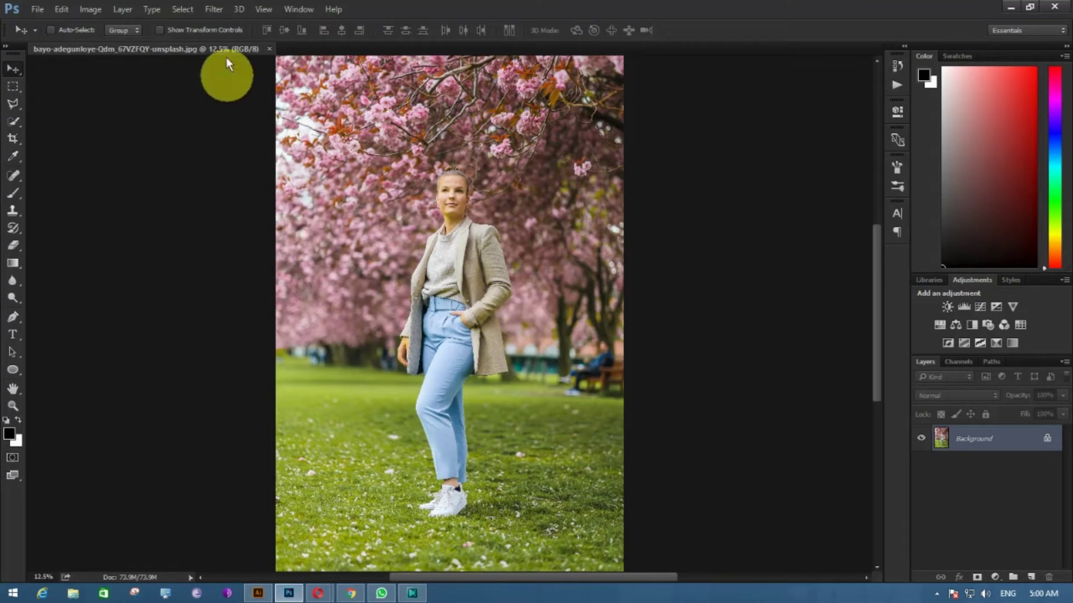
left_click(212, 10)
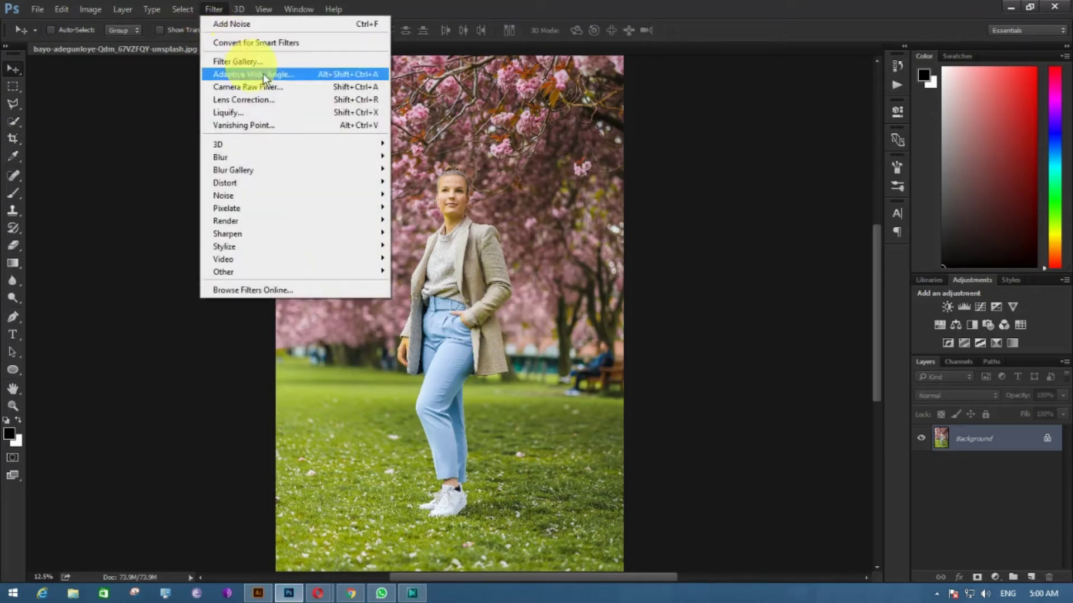
left_click(310, 87)
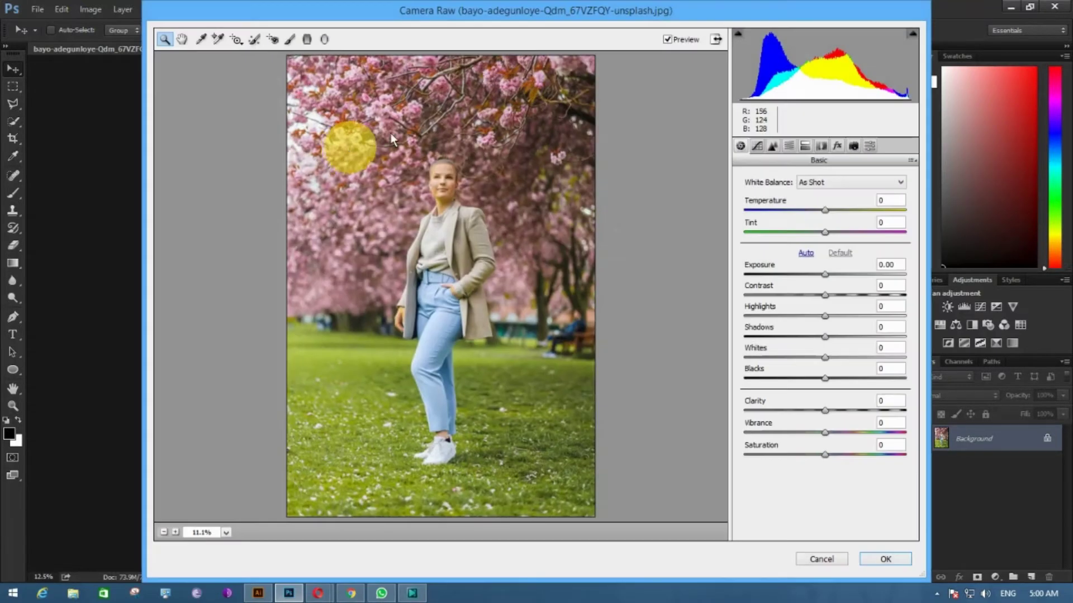
left_click(871, 145)
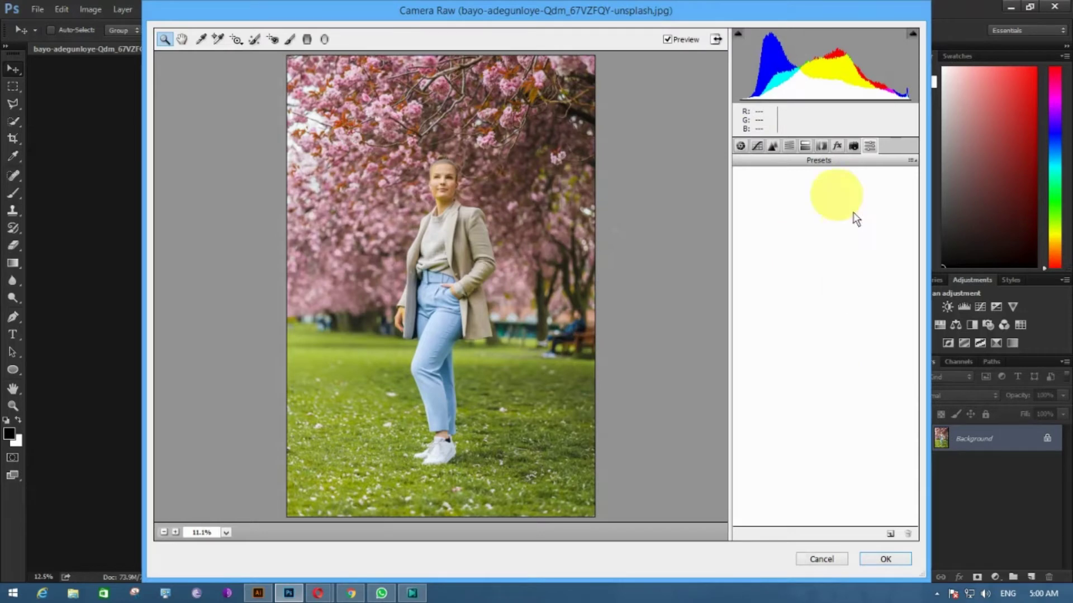
left_click(821, 559)
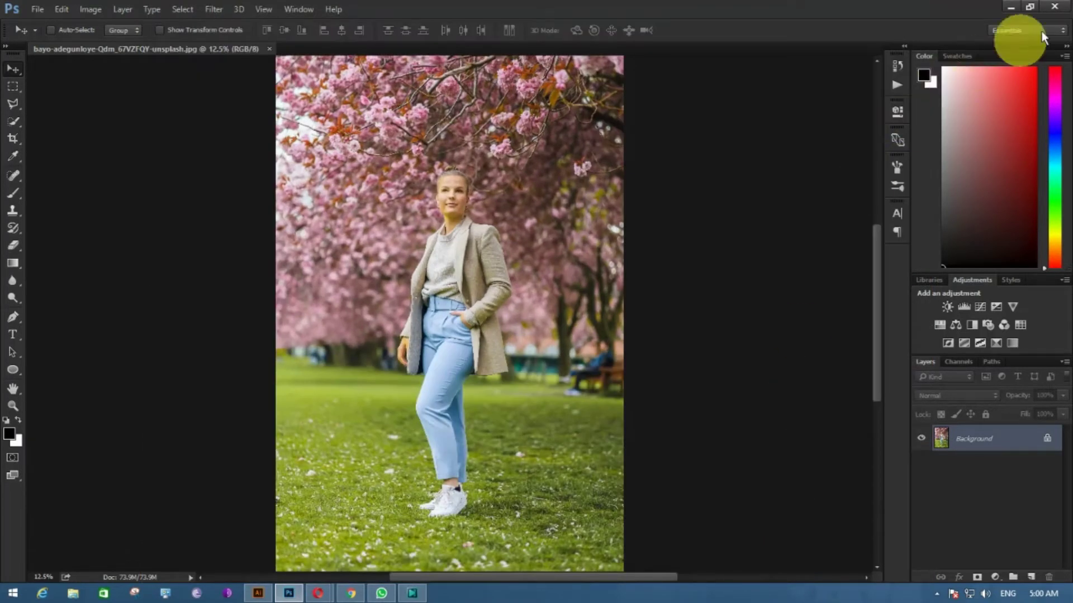
left_click(1053, 8)
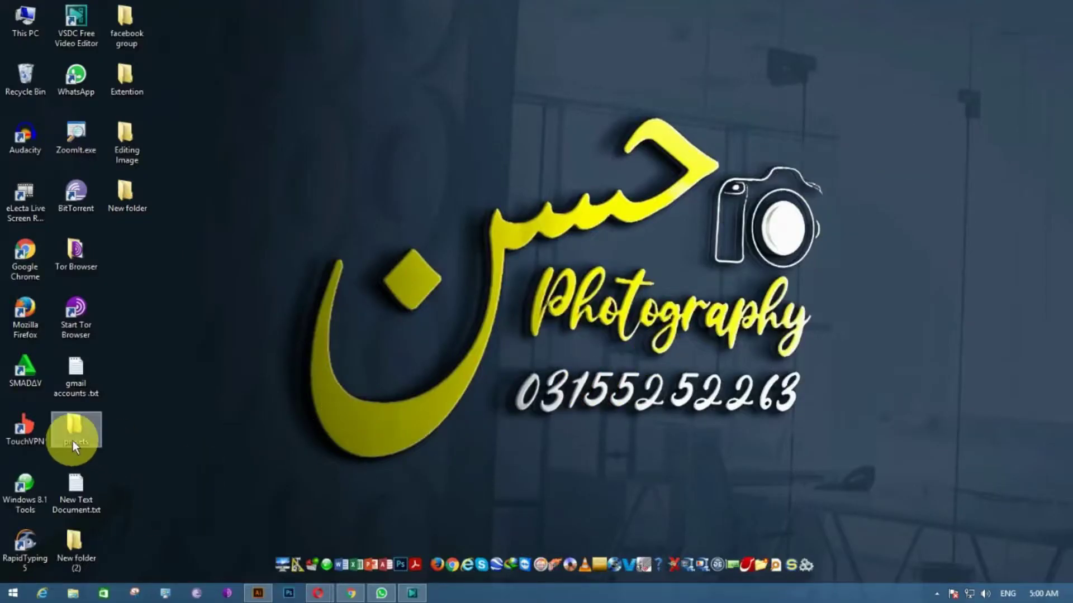
Open the desktop 'presets' folder in File Explorer and check its 31 XMP files
left_click_drag(73, 441, 225, 265)
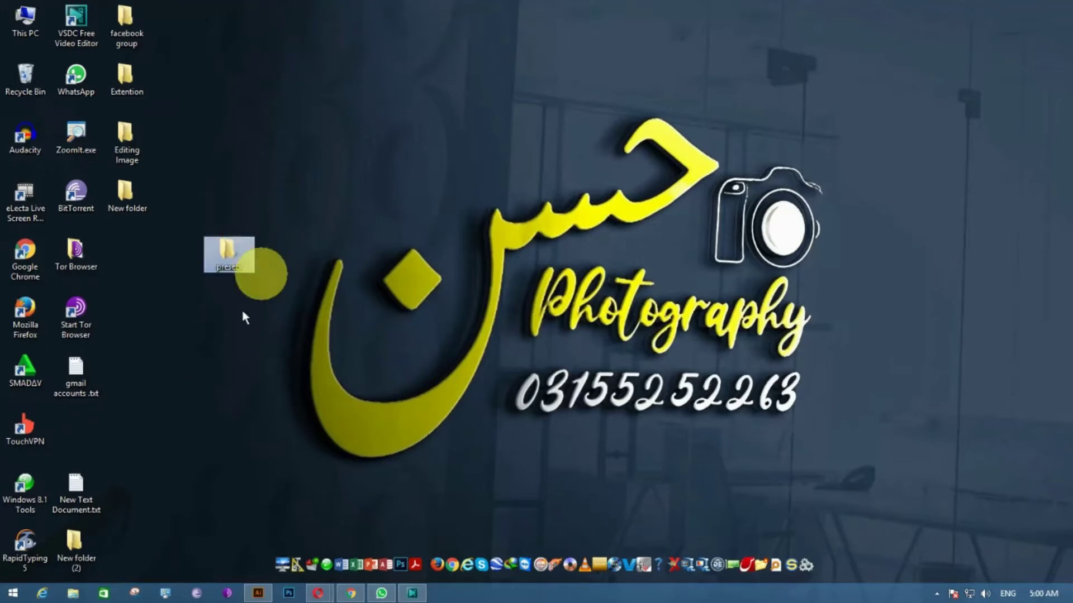
double_click(223, 253)
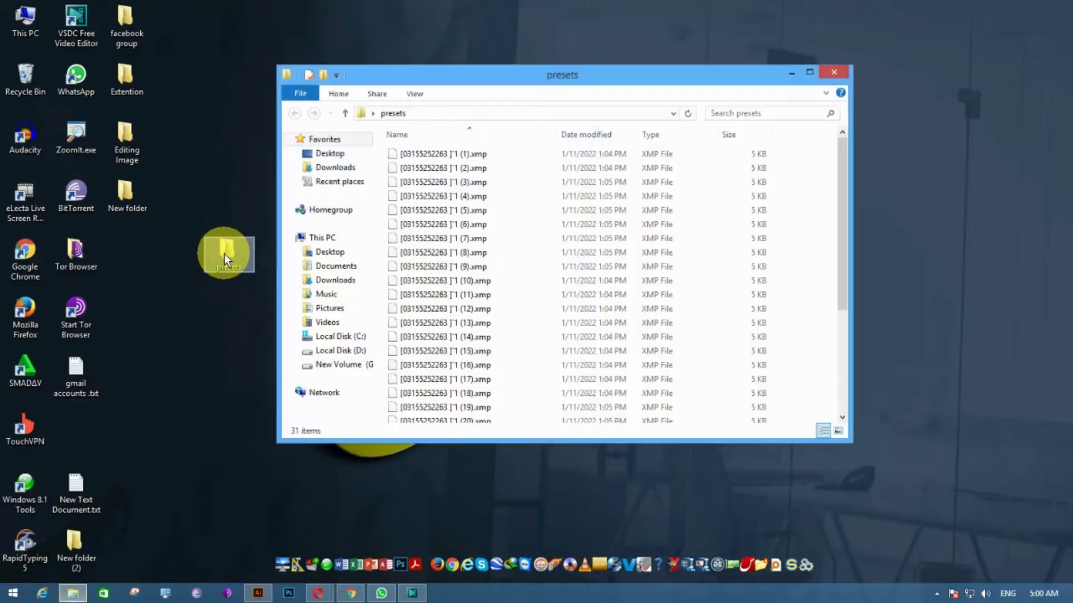
left_click(809, 72)
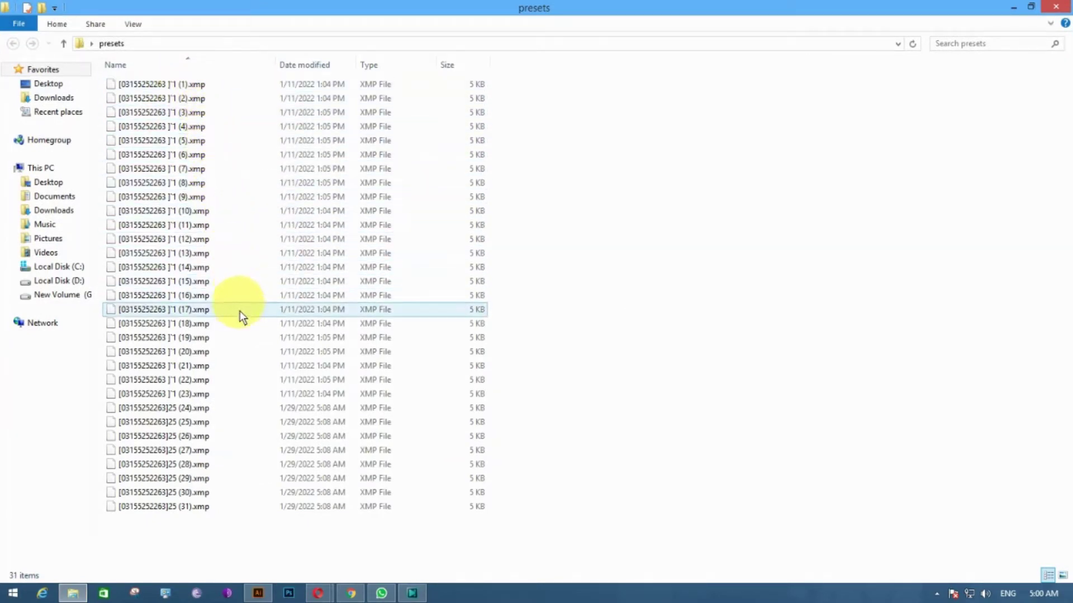
left_click(240, 514)
left_click(254, 531)
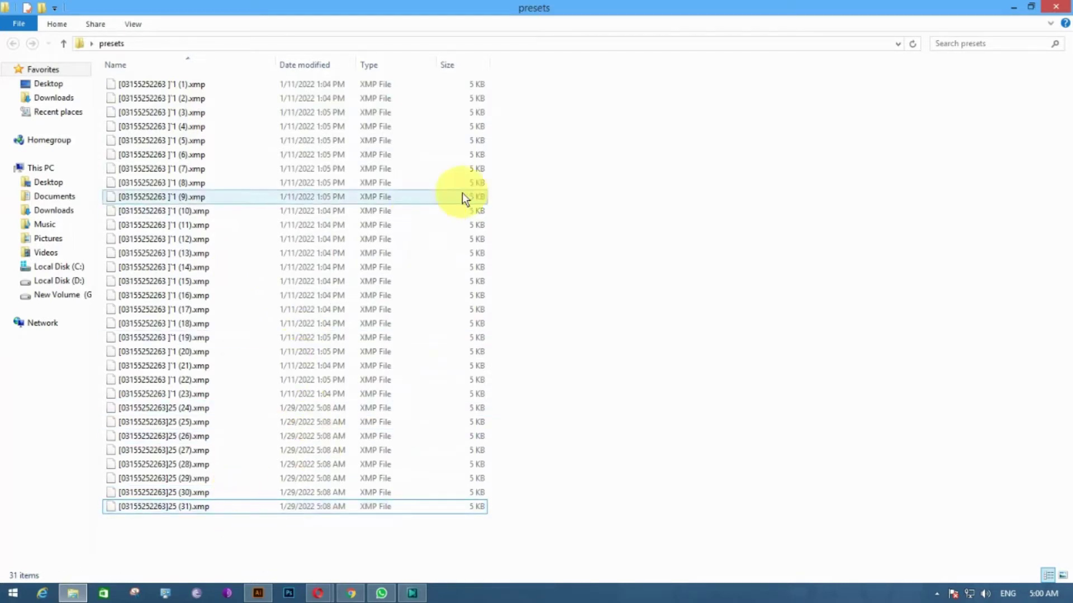
left_click(1031, 7)
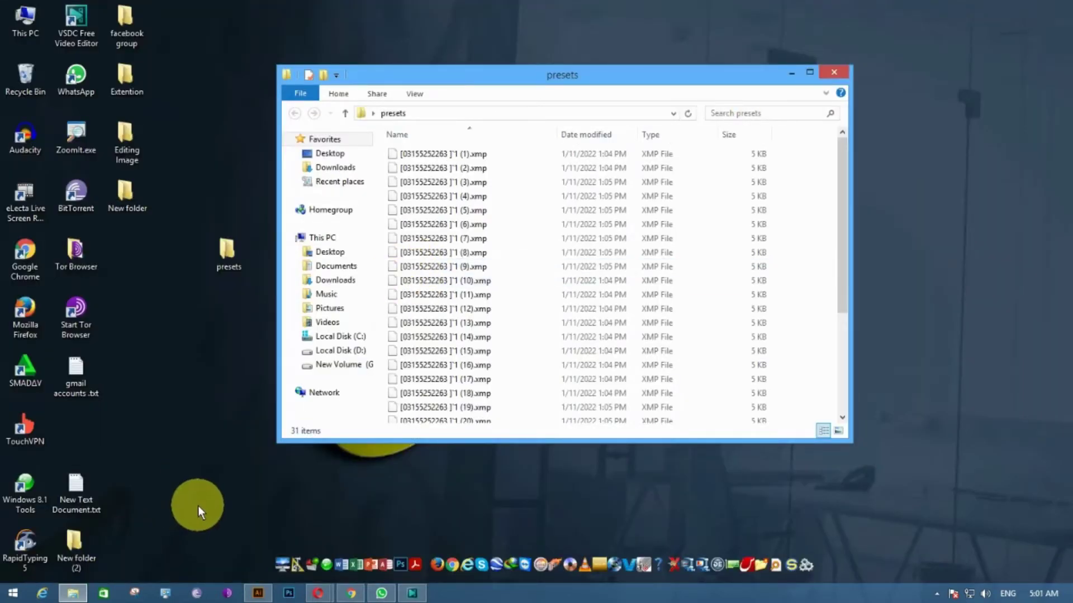
Enter 'AppData' as the location in the Windows Run box
key("super+r")
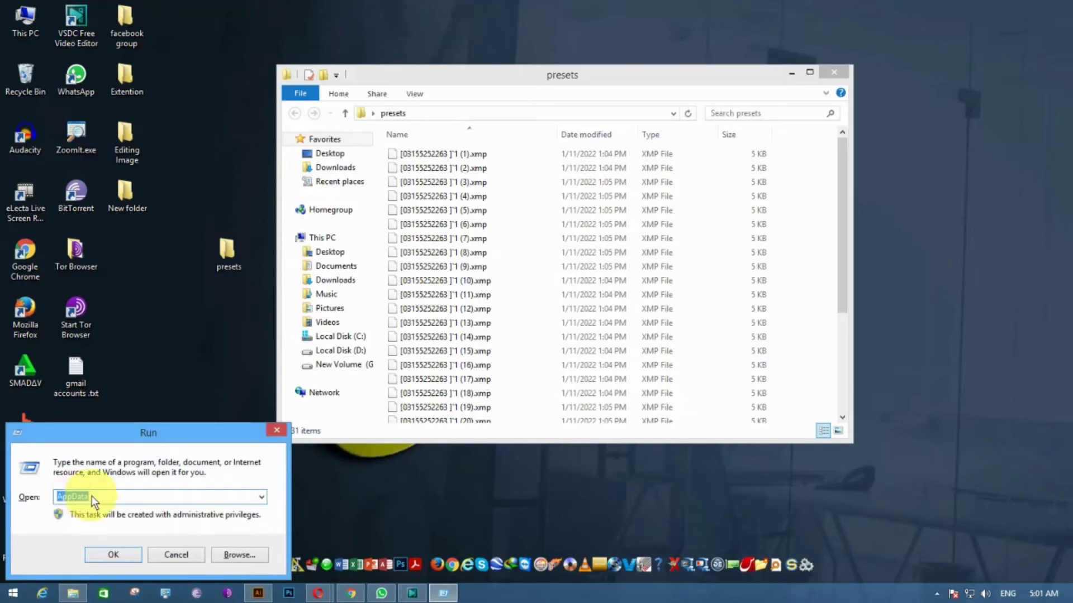
key("BackSpace")
key("BackSpace")
key("BackSpace")
key("BackSpace")
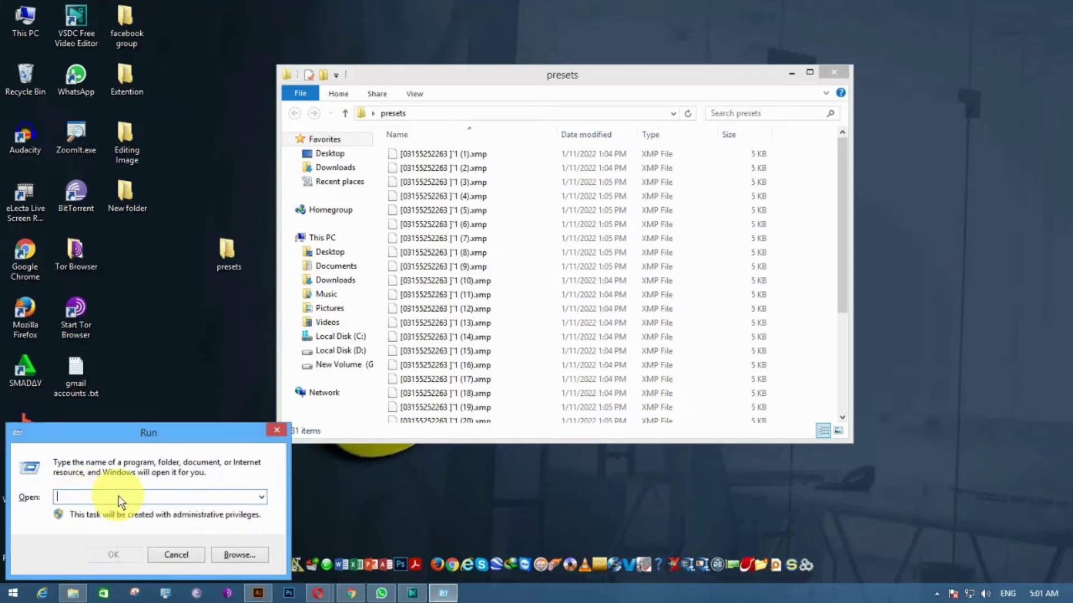
type("app")
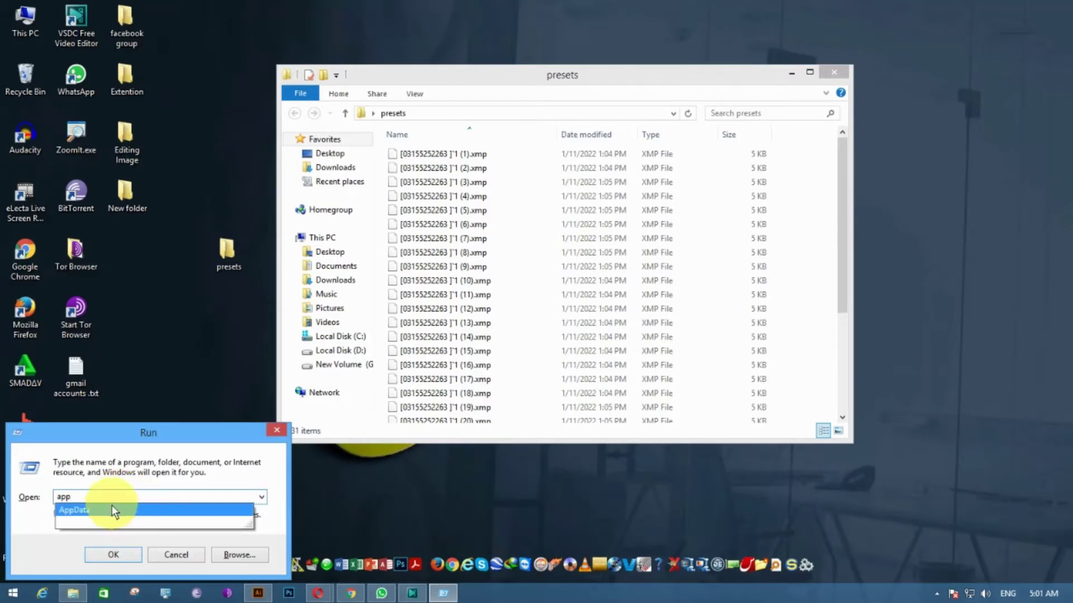
left_click(110, 508)
left_click(117, 503)
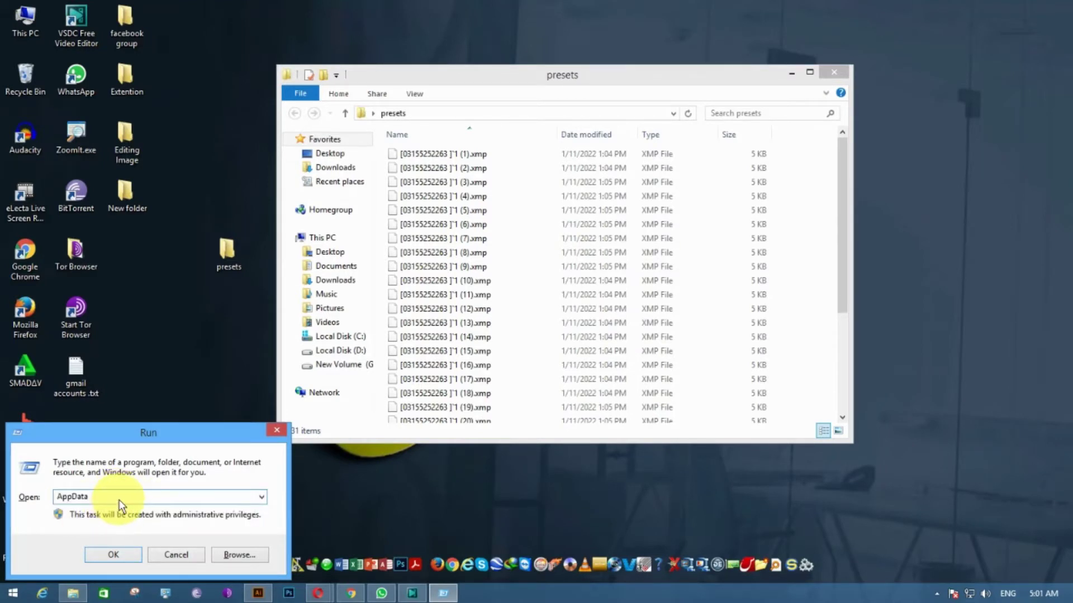
Navigate to AppData\Roaming\Adobe\CameraRaw\Settings and bring the presets folder window forward
left_click(133, 555)
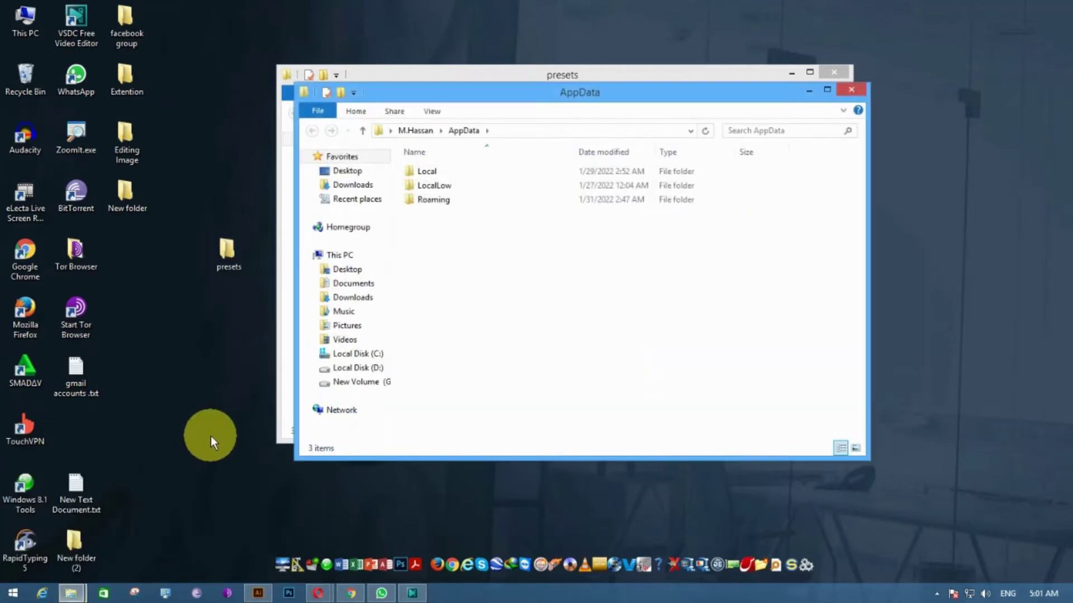
left_click(564, 204)
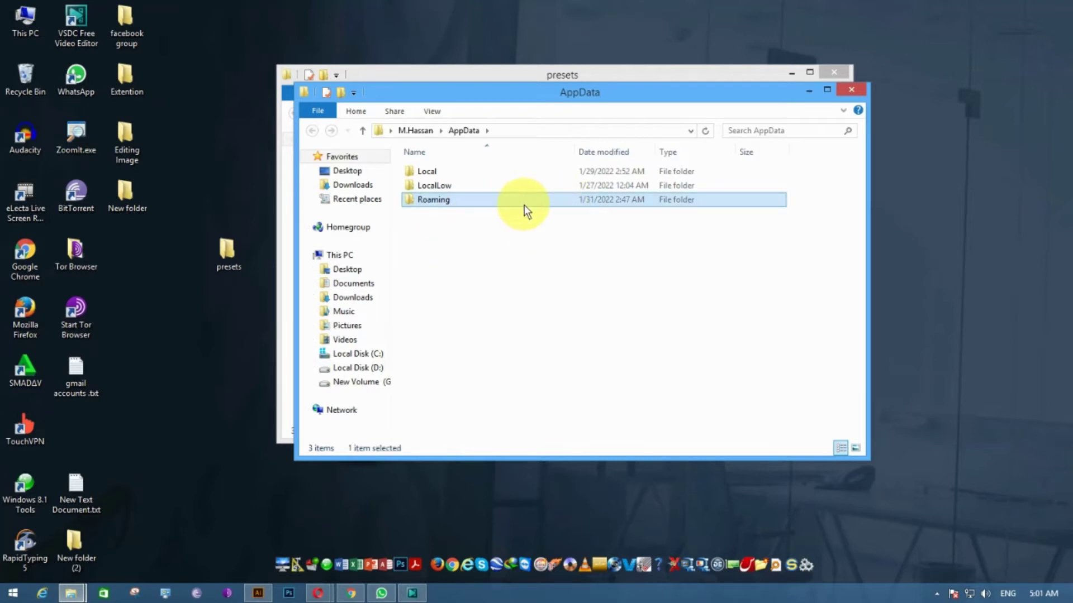
double_click(522, 204)
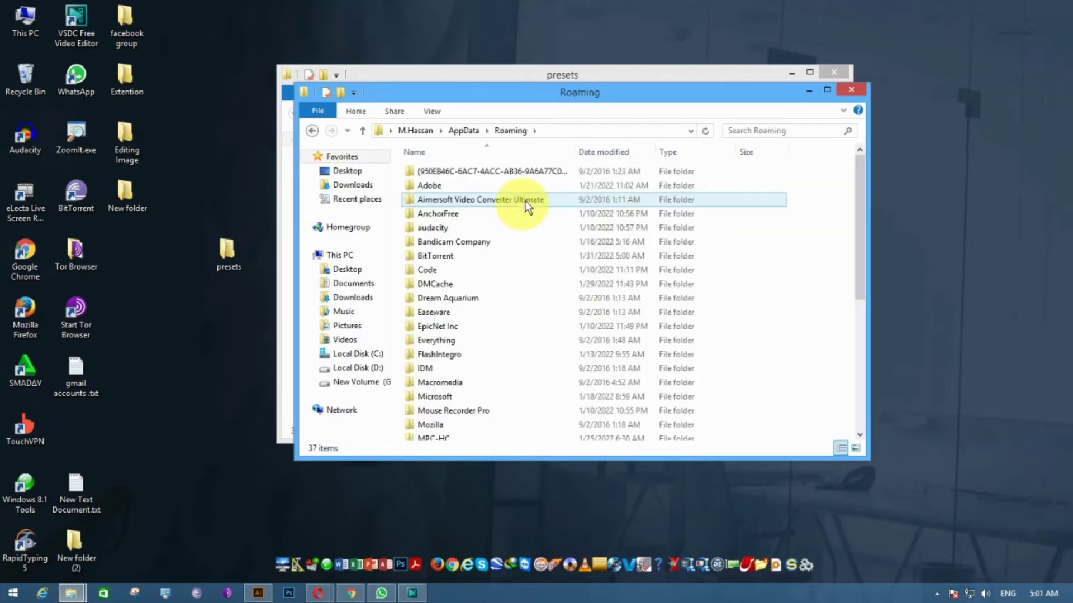
double_click(482, 184)
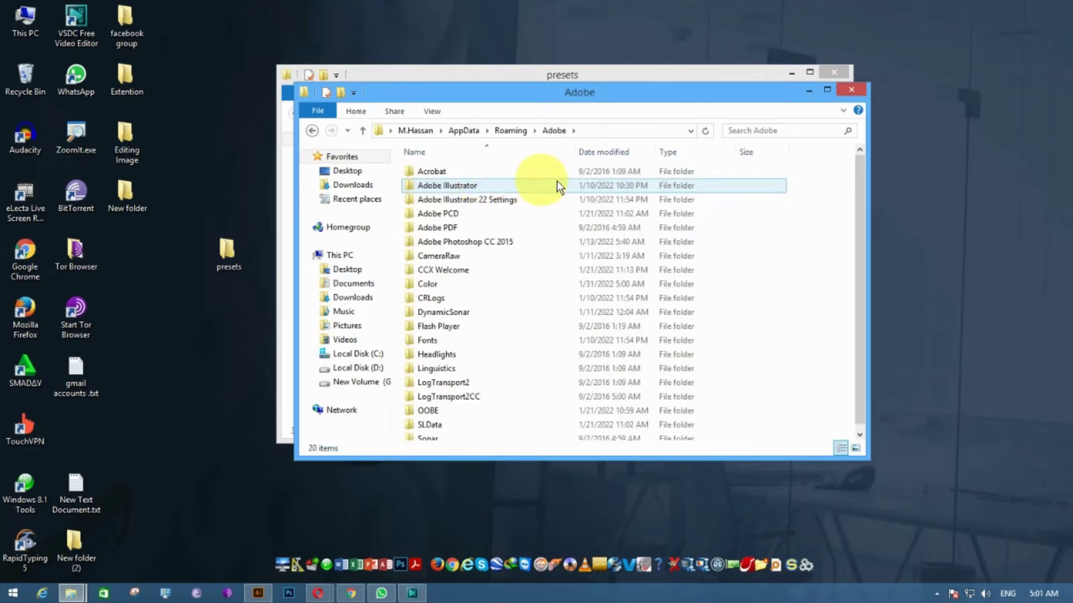
double_click(492, 256)
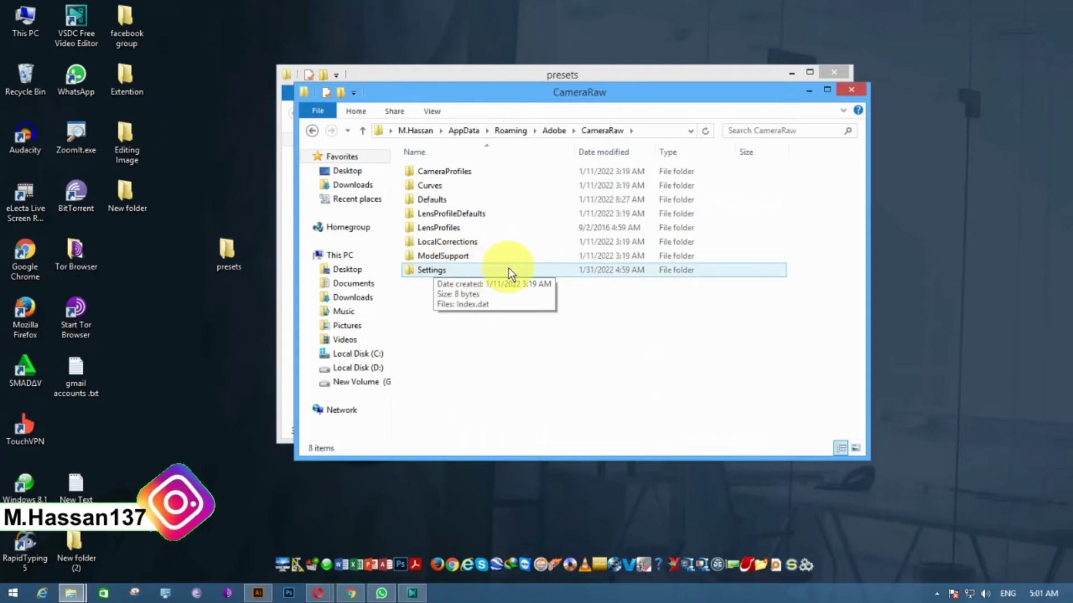
double_click(509, 269)
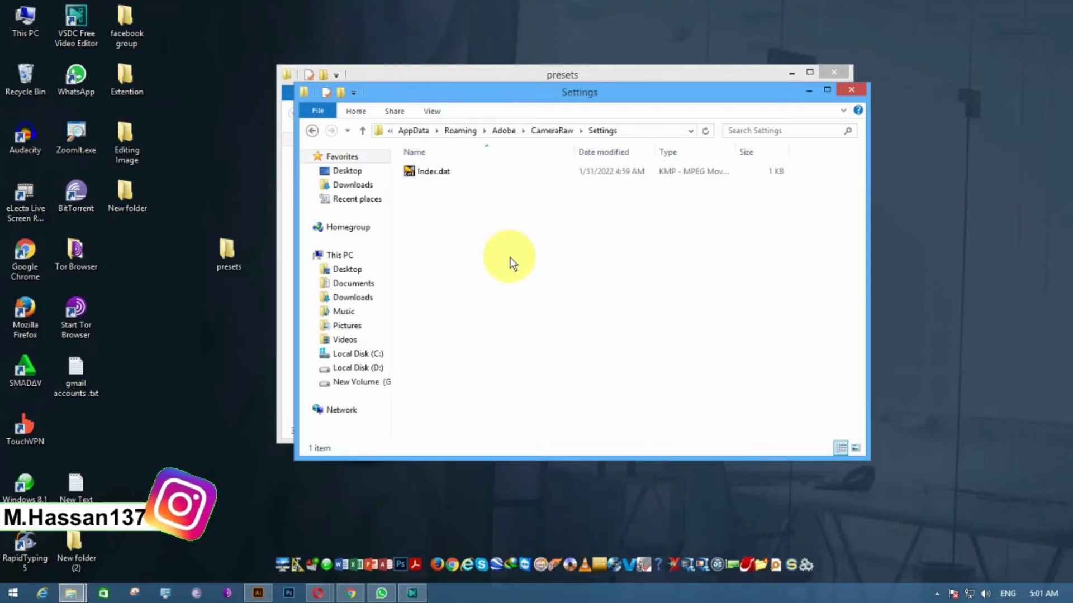
double_click(227, 256)
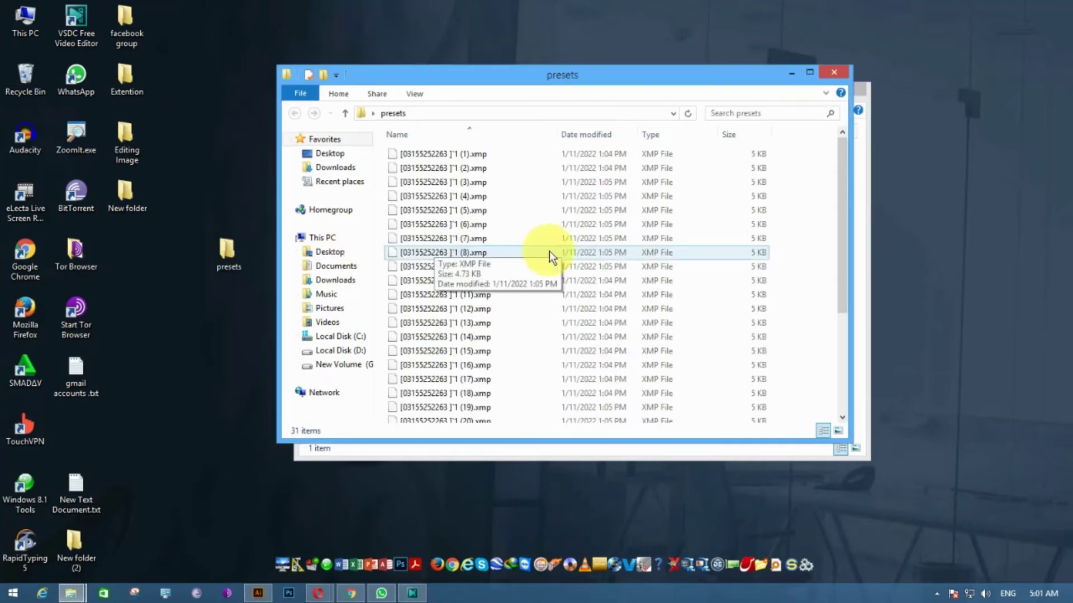
Copy all 31 XMP preset files from the presets folder
scroll(549, 253, "down", 4)
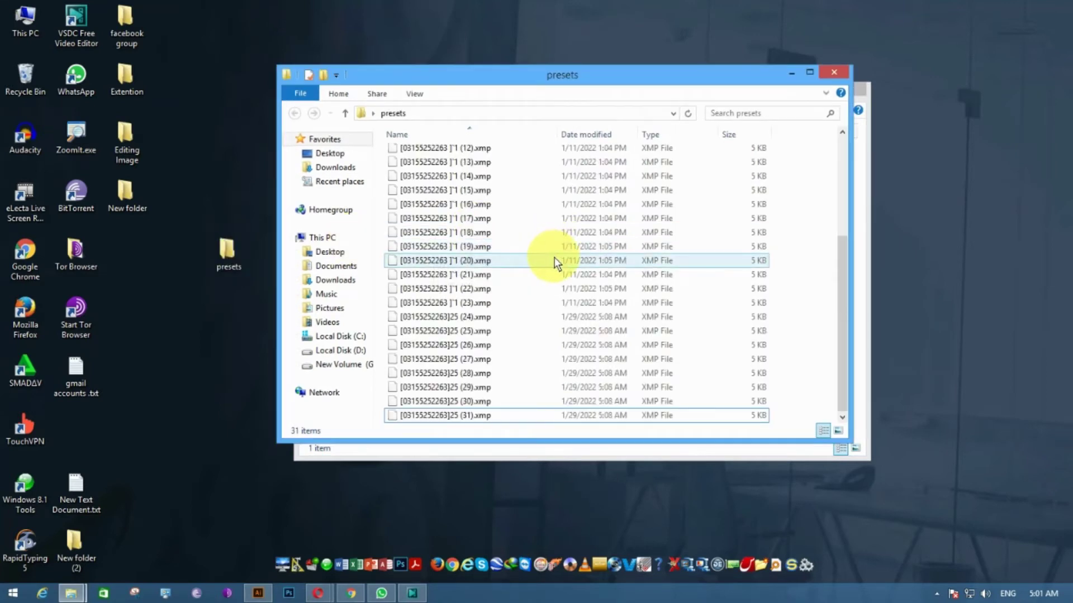
key("ctrl+a")
right_click(558, 254)
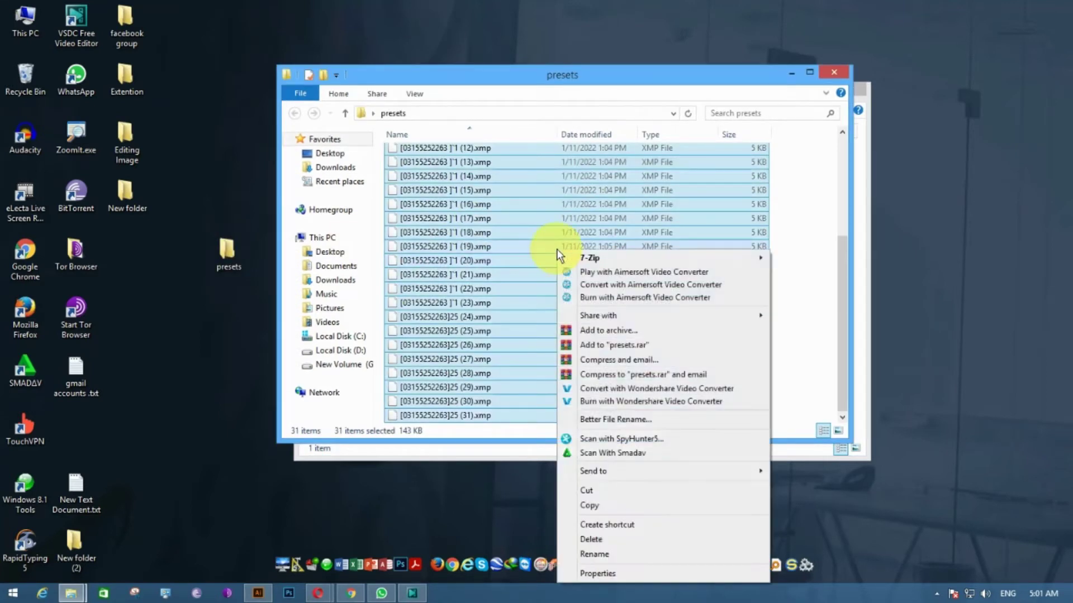
left_click(603, 506)
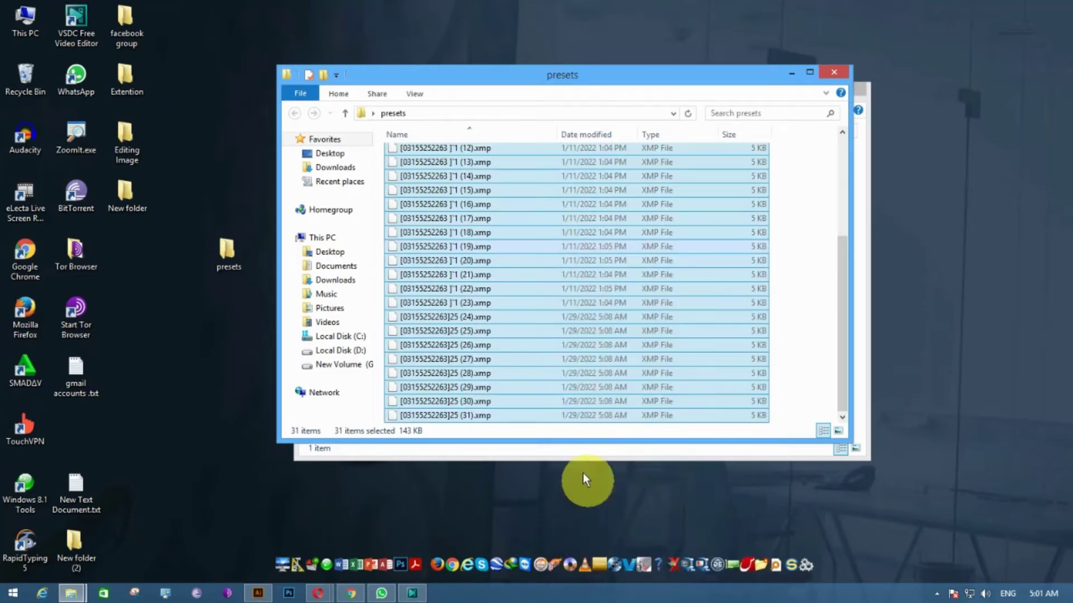
Paste the preset files into the CameraRaw Settings folder beside Index.dat
left_click(565, 450)
right_click(531, 226)
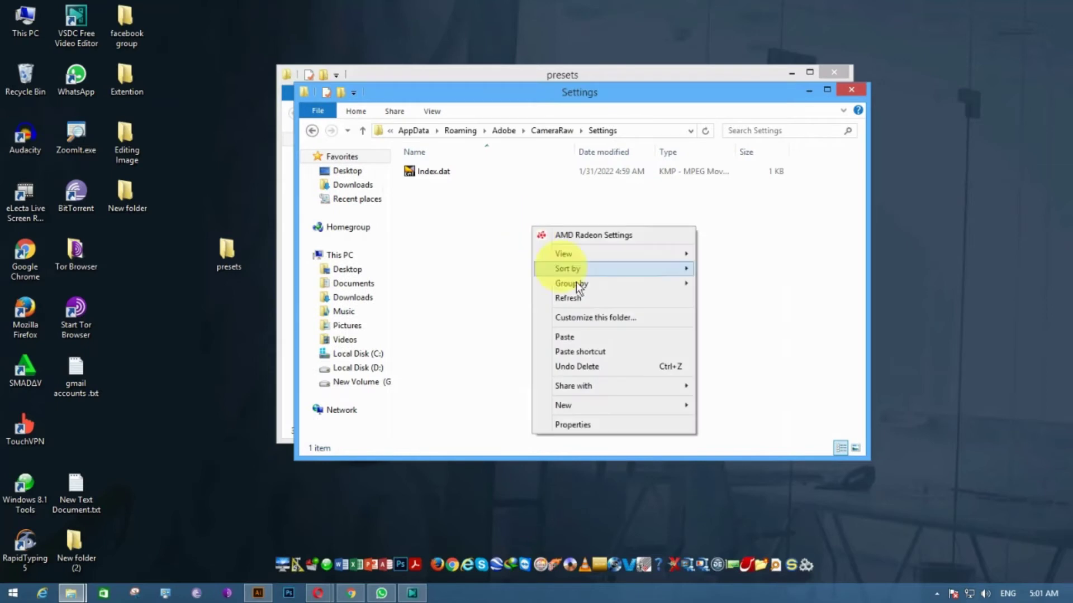
left_click(603, 339)
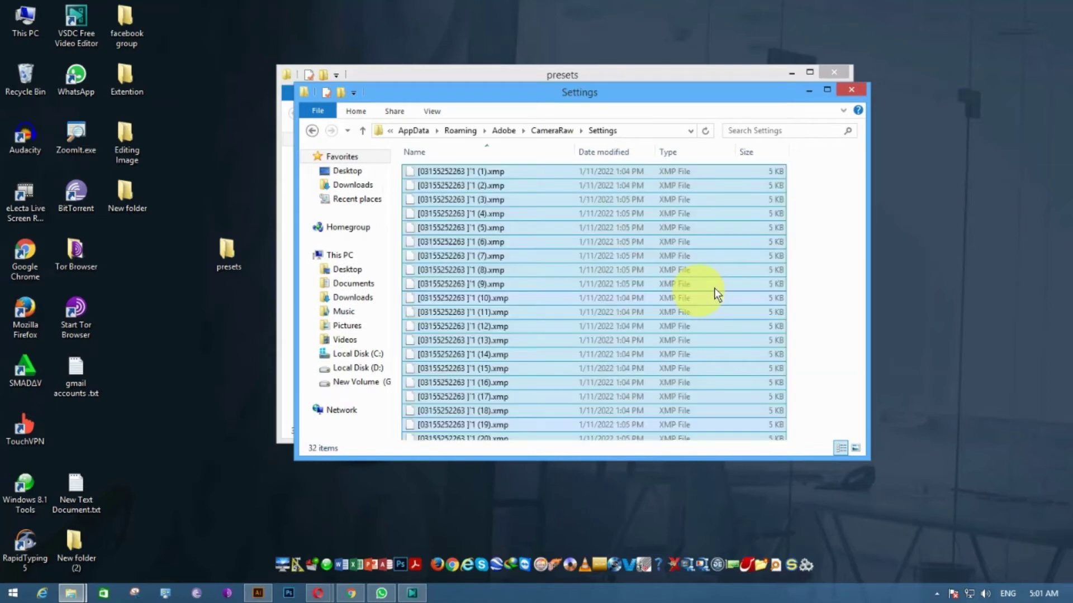
scroll(821, 289, "down", 4)
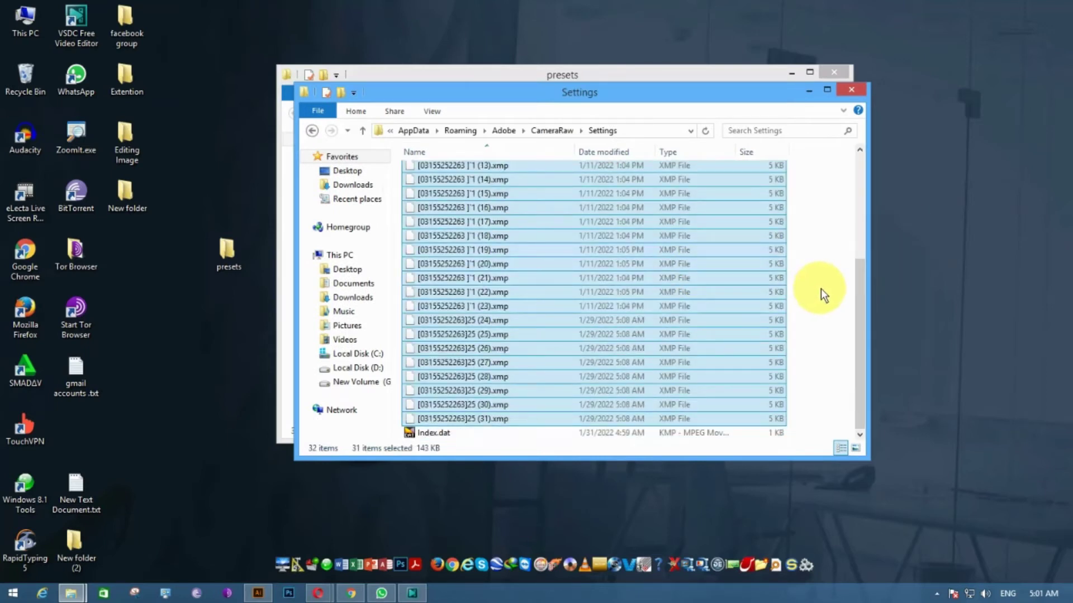
scroll(824, 289, "up", 4)
left_click(828, 283)
scroll(827, 283, "down", 4)
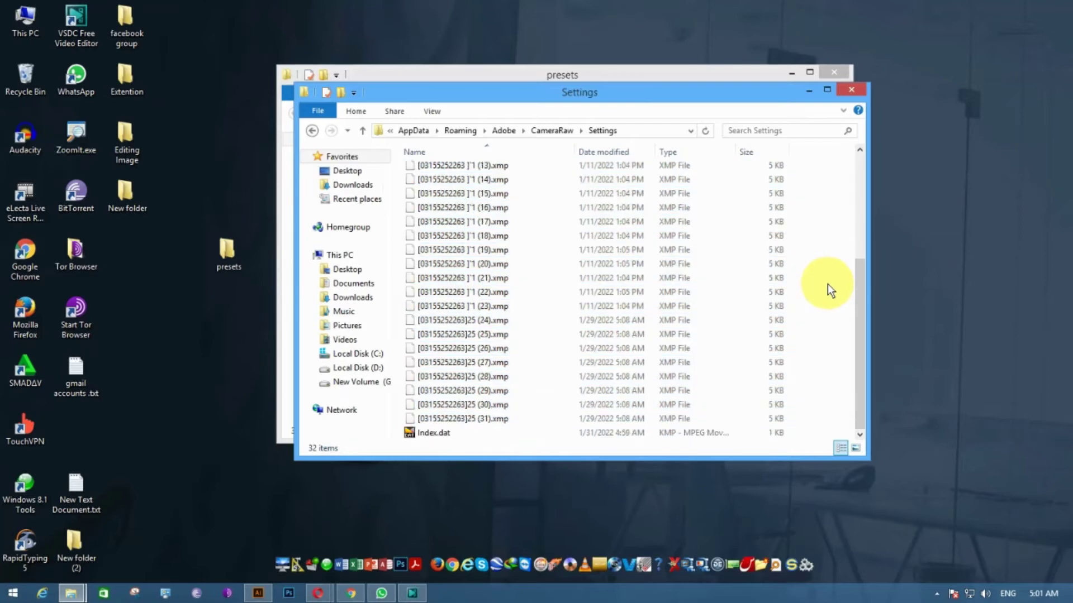
Close both File Explorer windows and refresh the desktop
left_click(852, 91)
left_click(832, 72)
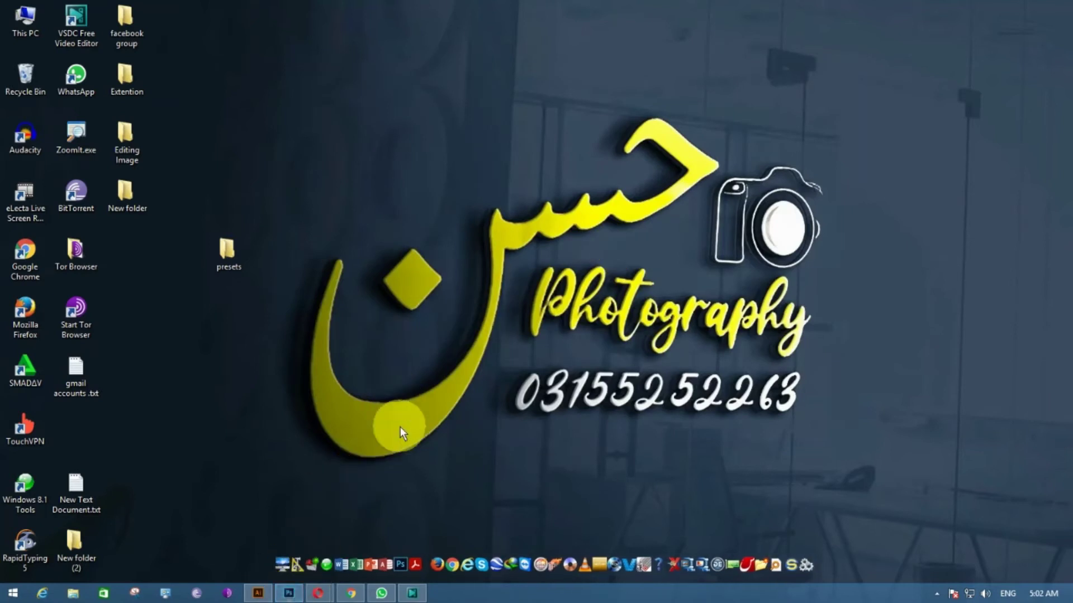
key("p")
right_click(451, 397)
left_click(493, 471)
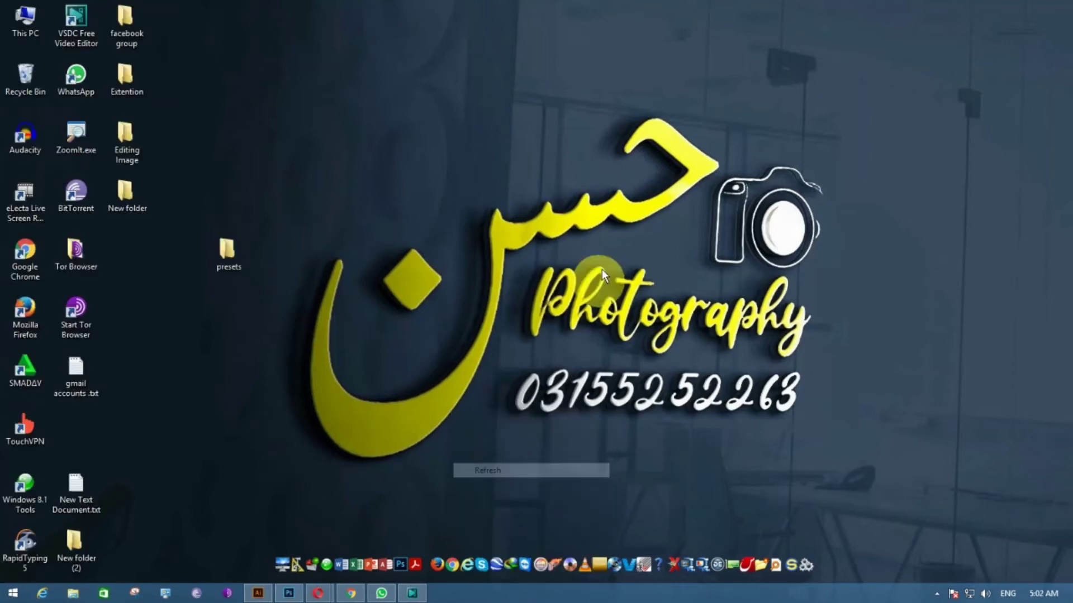
right_click(669, 330)
left_click(667, 338)
right_click(662, 324)
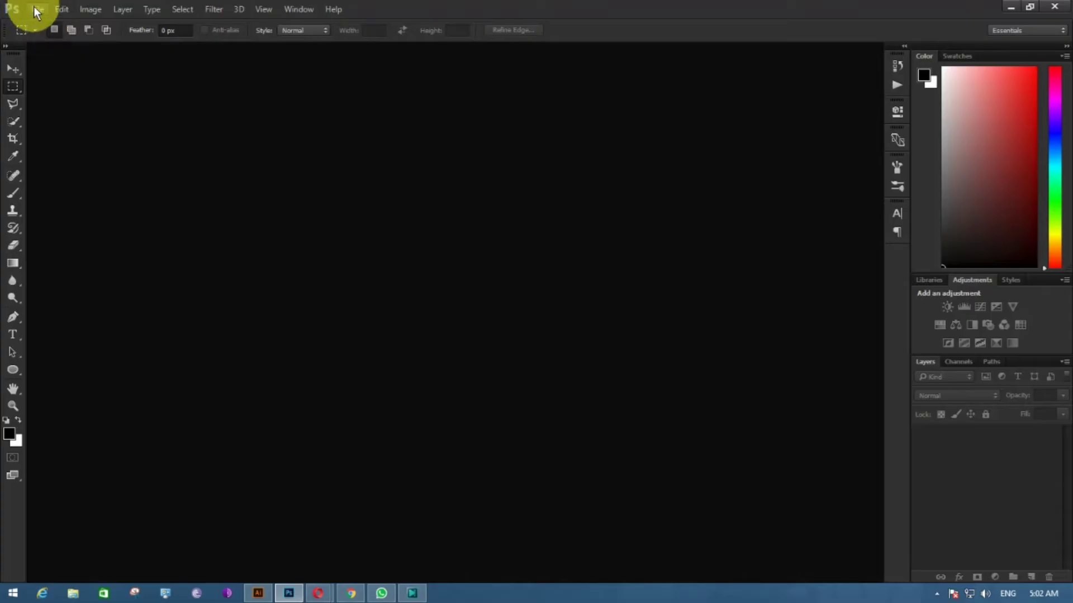
Open the cherry-blossom portrait from the Editing Image folder in Photoshop
left_click(38, 9)
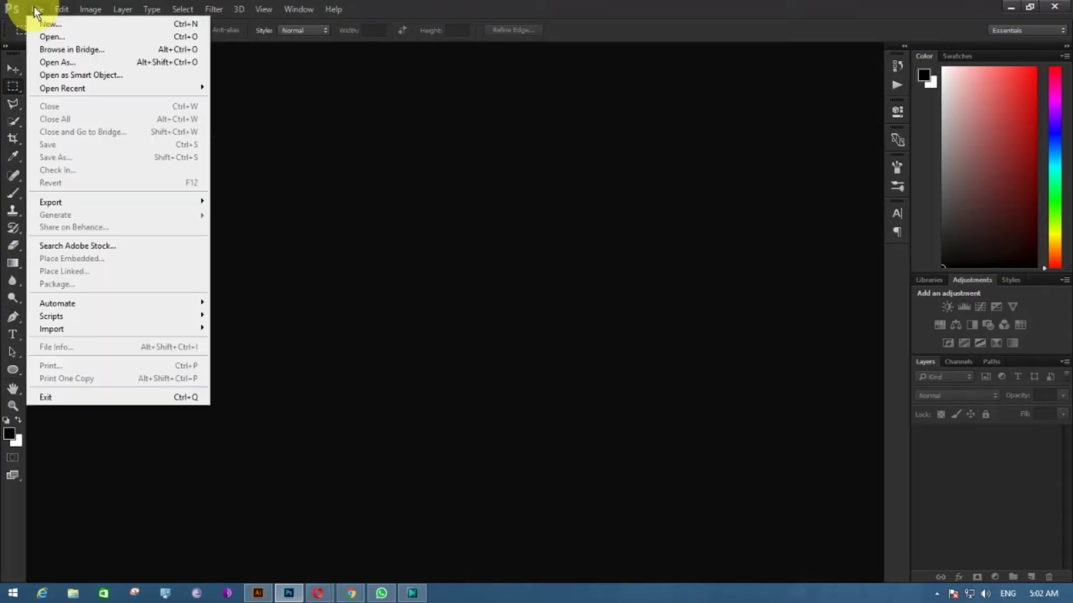
left_click(148, 37)
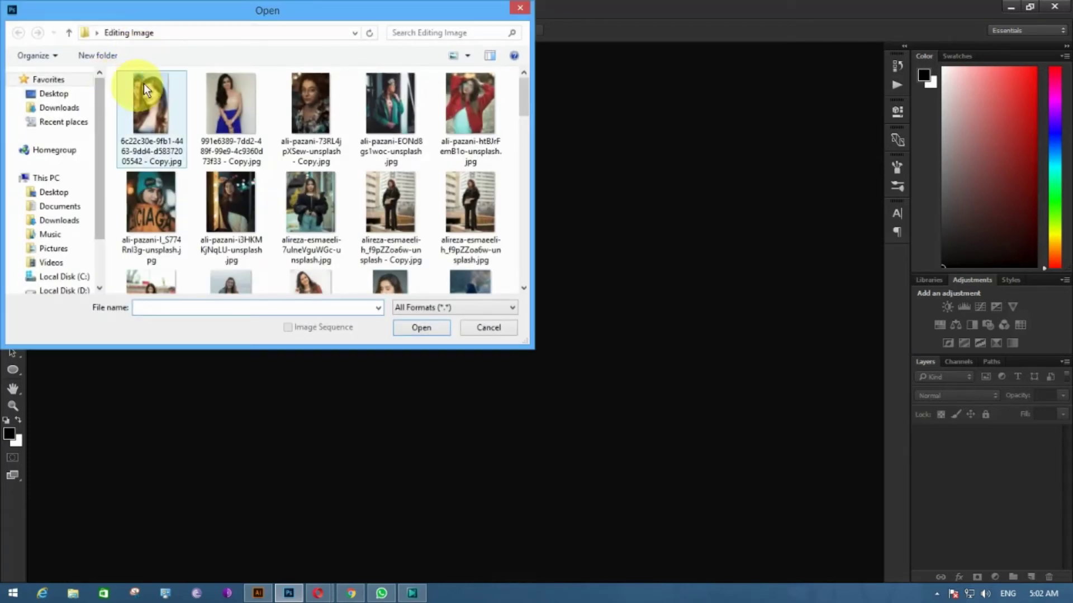
left_click_drag(523, 89, 523, 133)
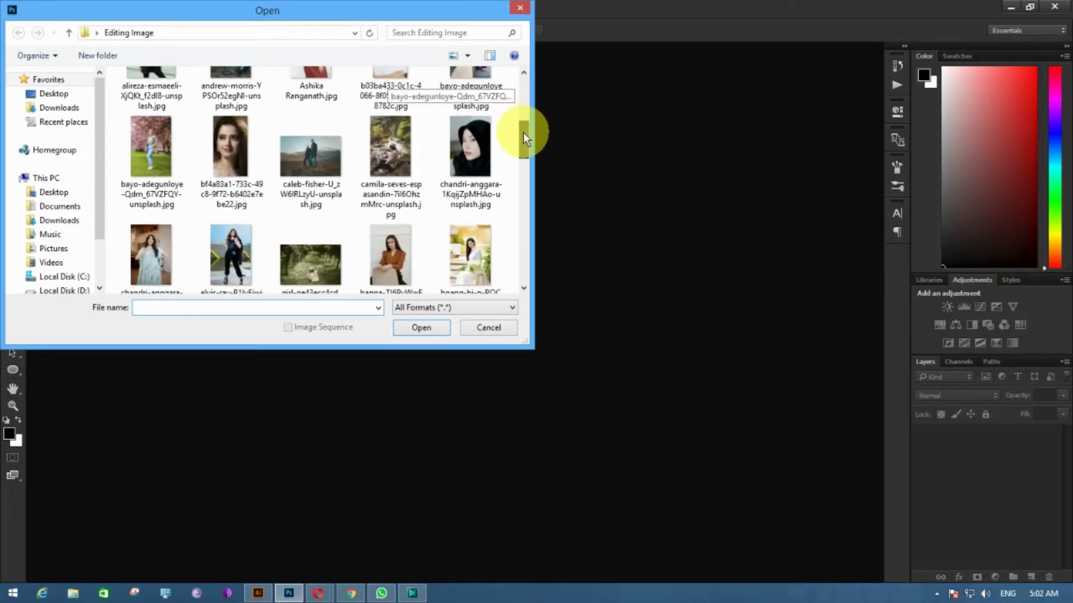
left_click(154, 157)
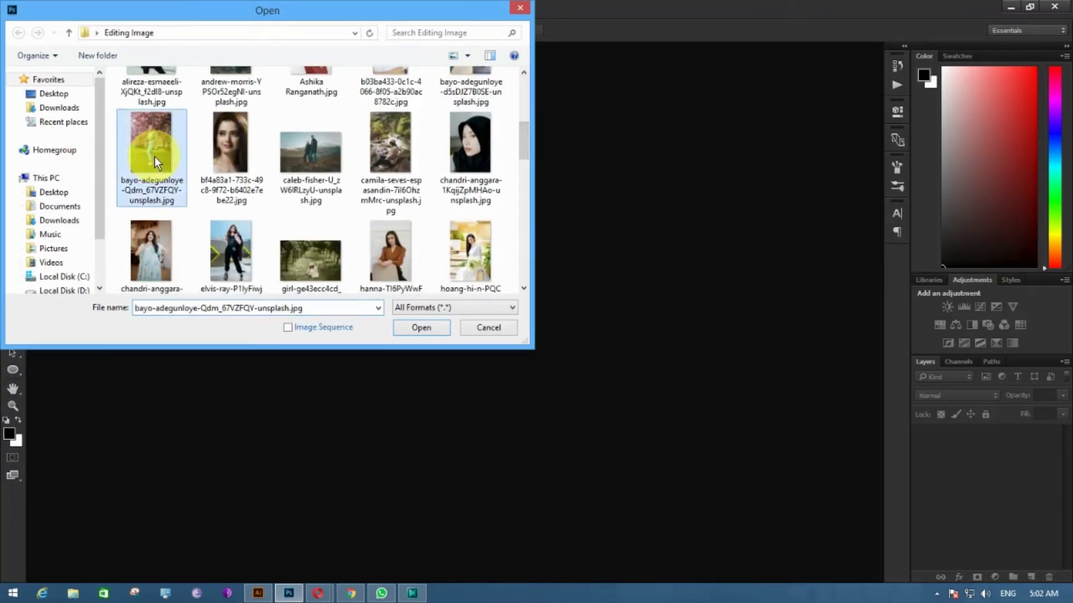
left_click(443, 328)
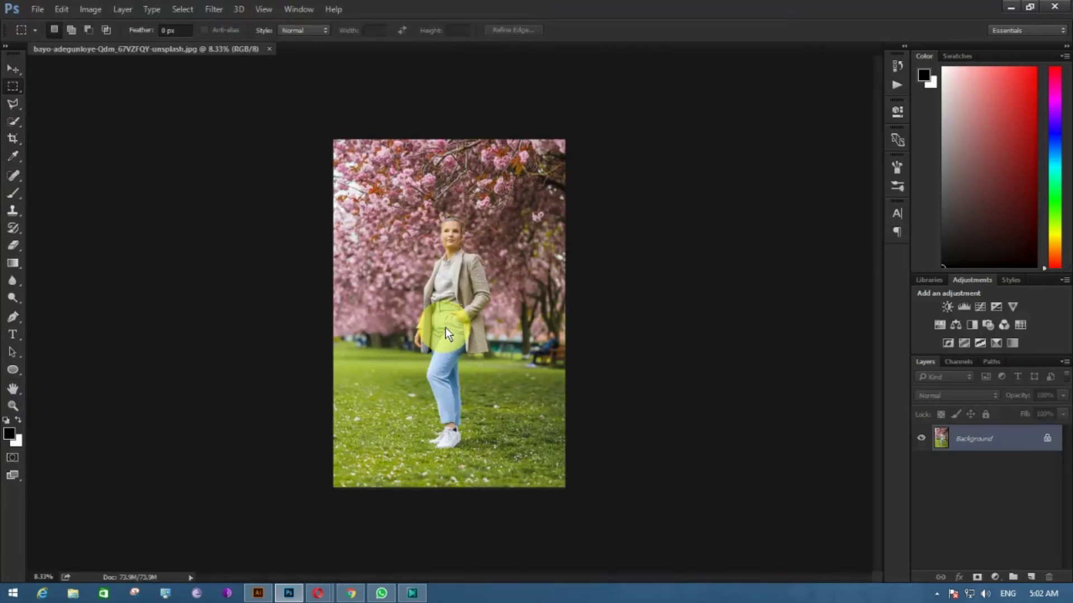
Duplicate the portrait background to Layer 1 and apply Camera Raw Filter to it
key("ctrl+plus")
key("ctrl+j")
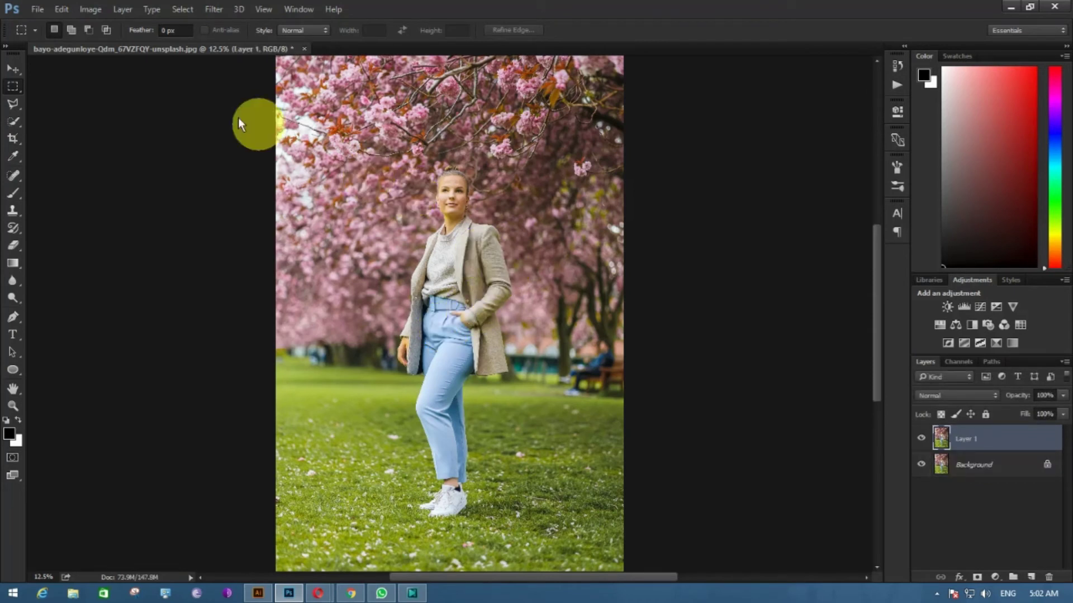
left_click(213, 9)
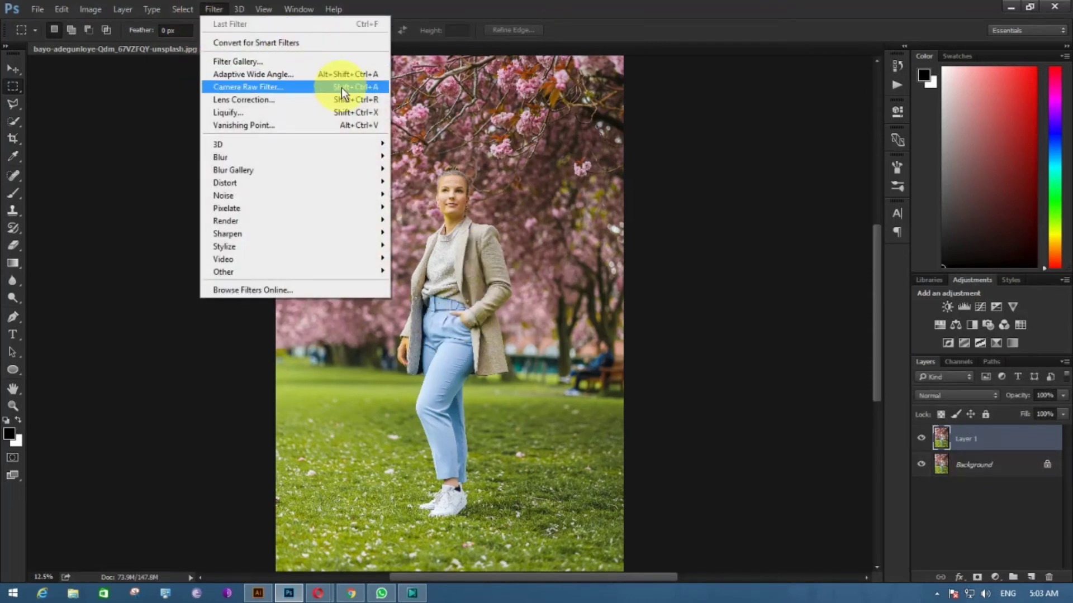
left_click(326, 87)
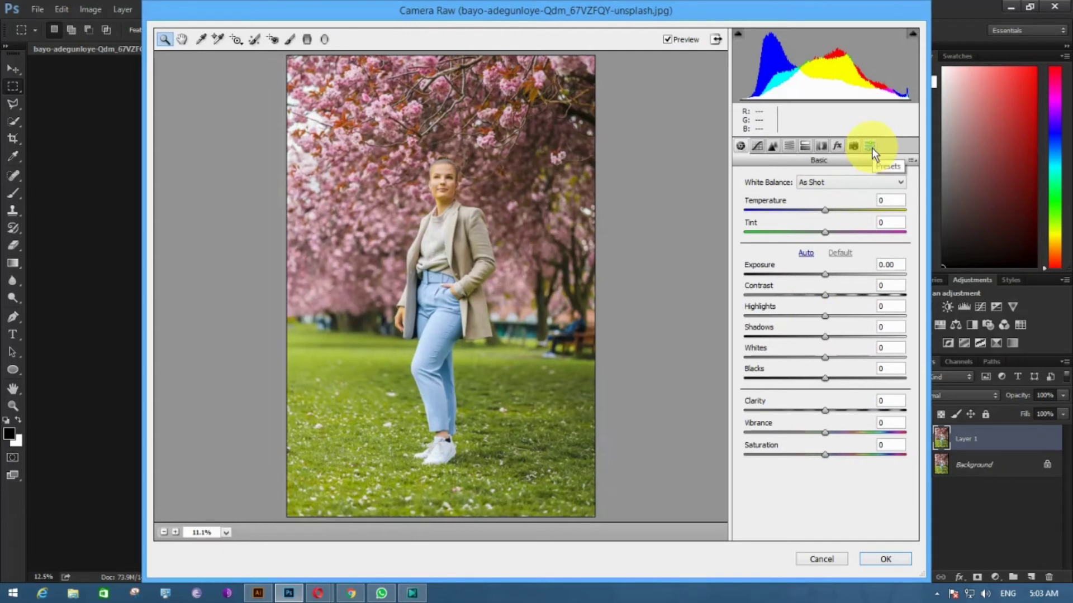
List the installed presets and preview the first one, then presets 10 through 15
left_click(870, 146)
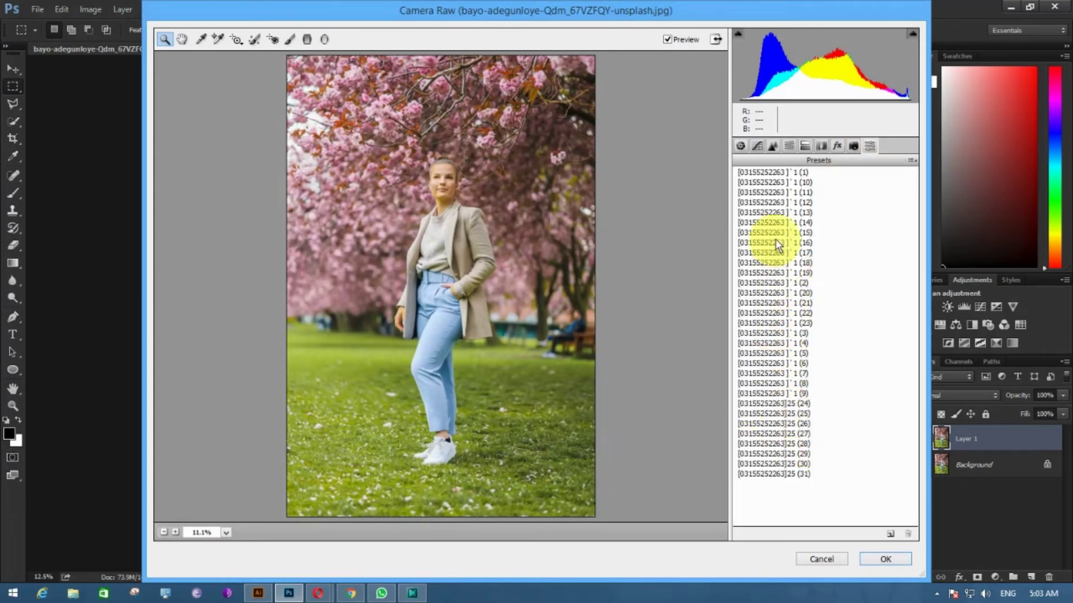
left_click(784, 173)
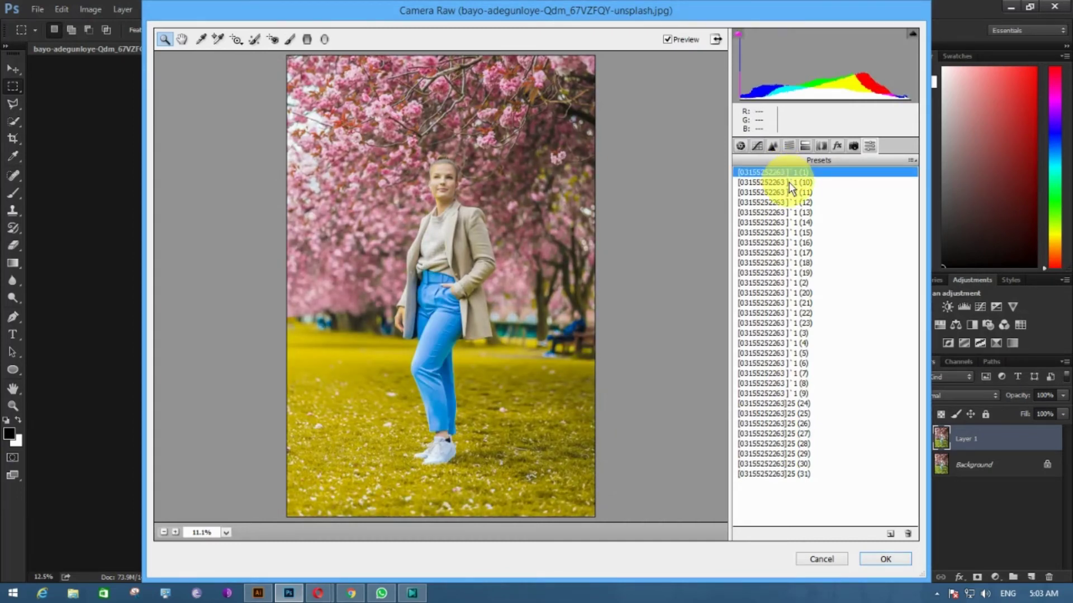
left_click(789, 182)
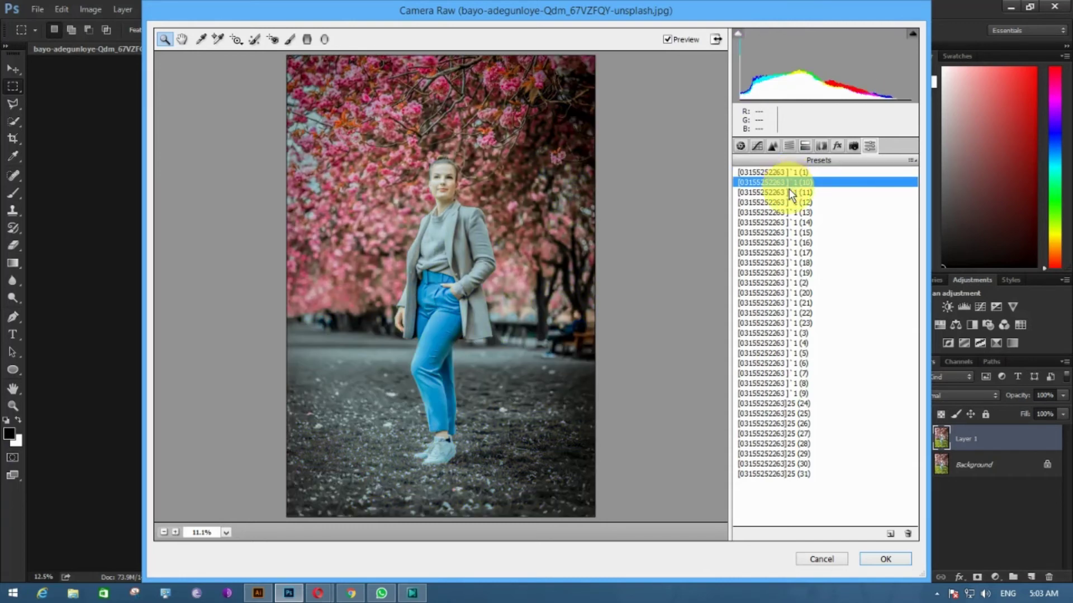
left_click(789, 189)
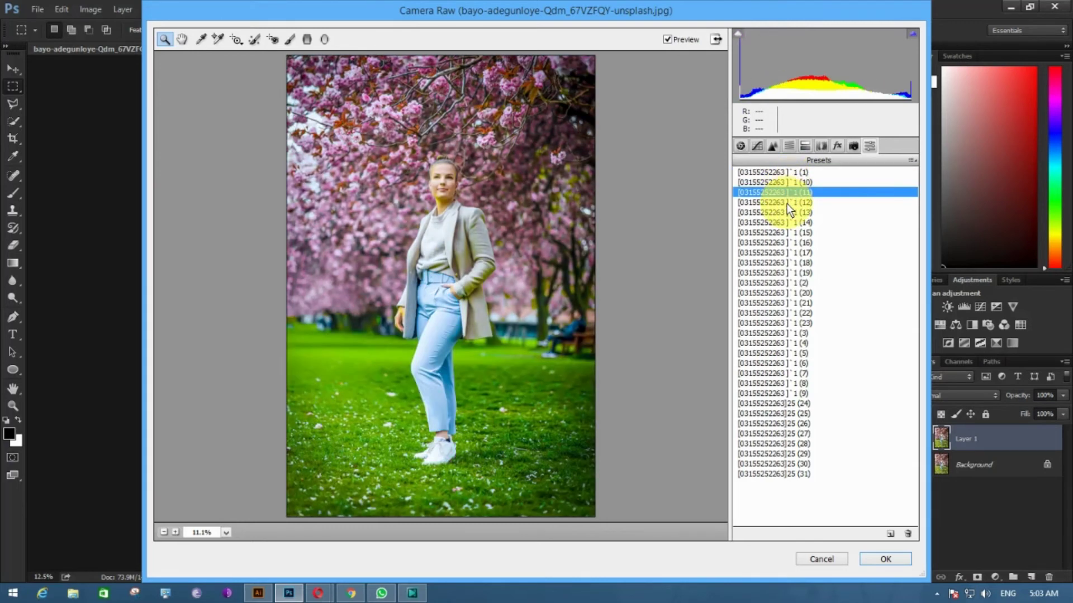
left_click(786, 202)
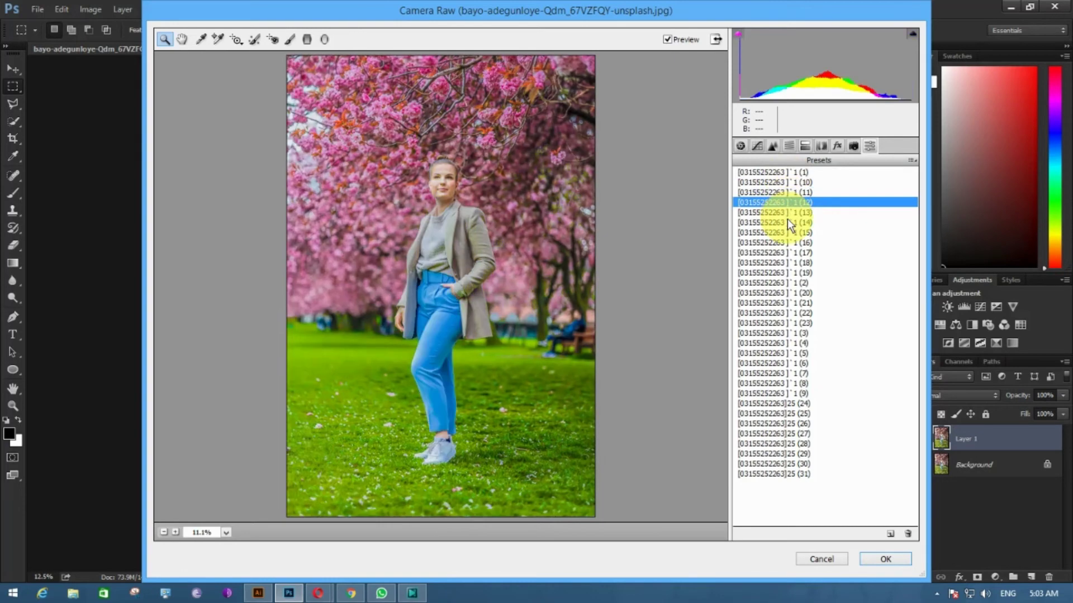
left_click(787, 212)
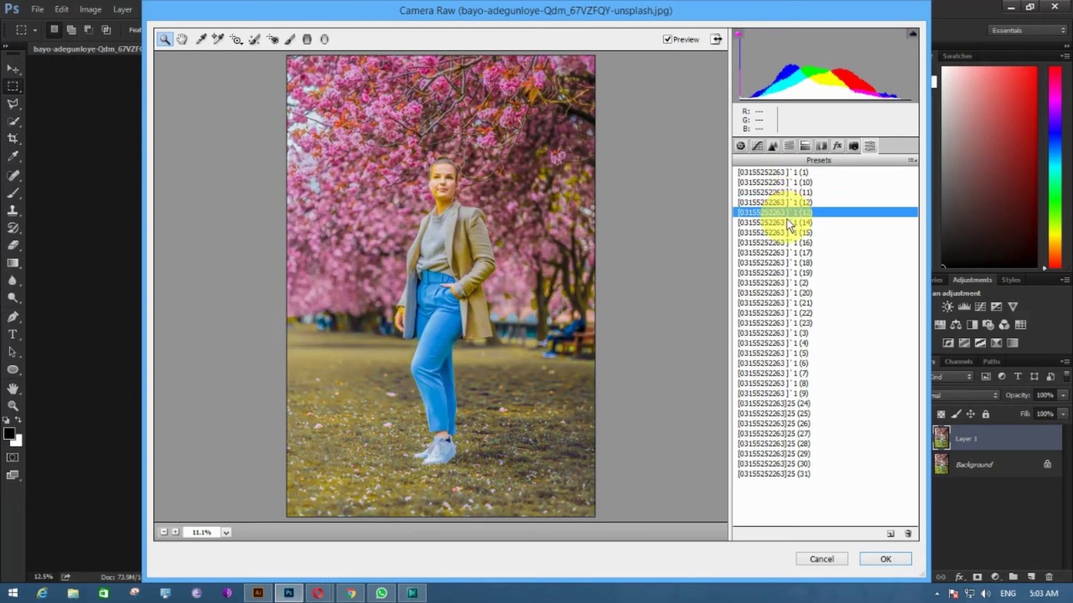
left_click(789, 223)
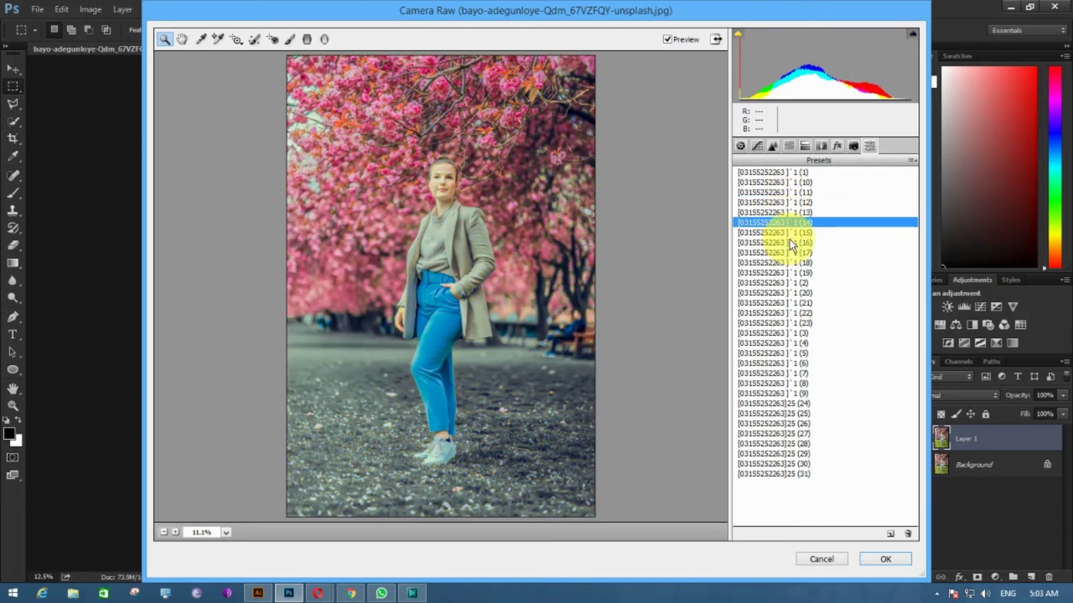
left_click(790, 232)
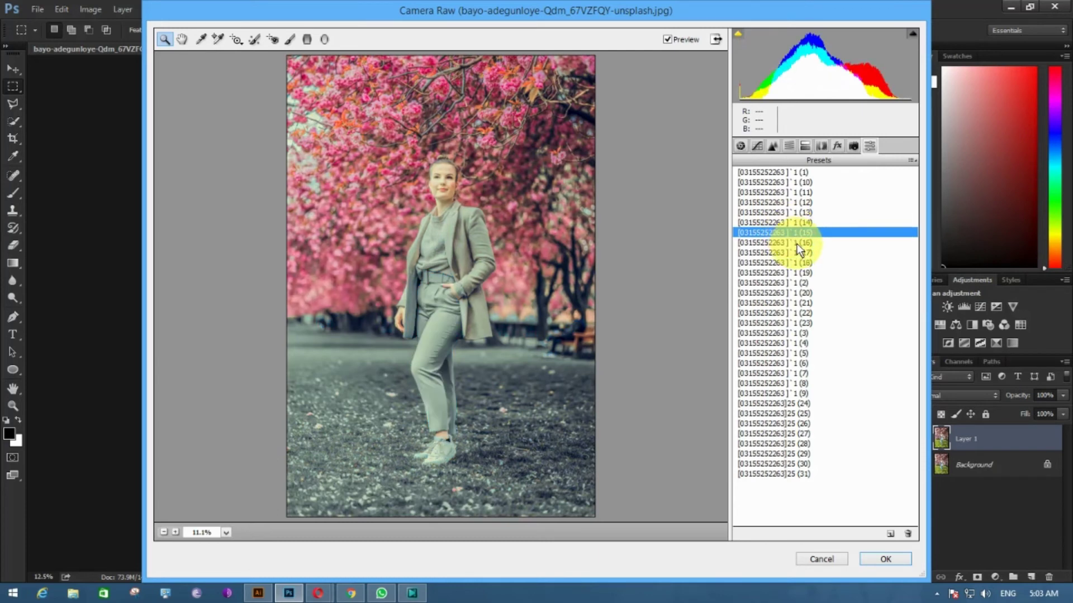
Preview presets 16 to 19, 2, and 20 to 22 on the portrait
left_click(797, 244)
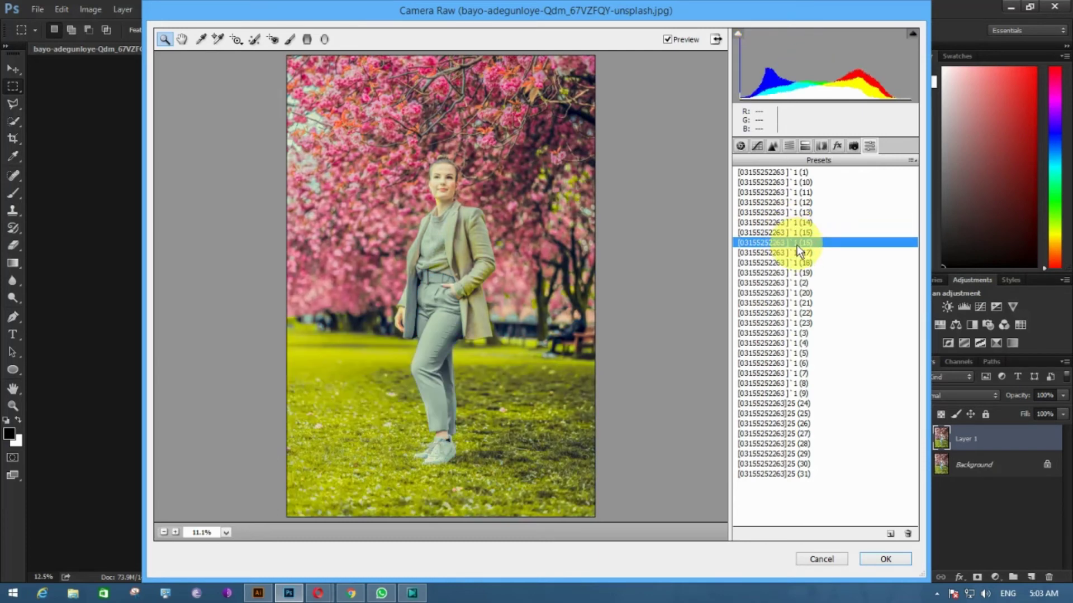
left_click(800, 253)
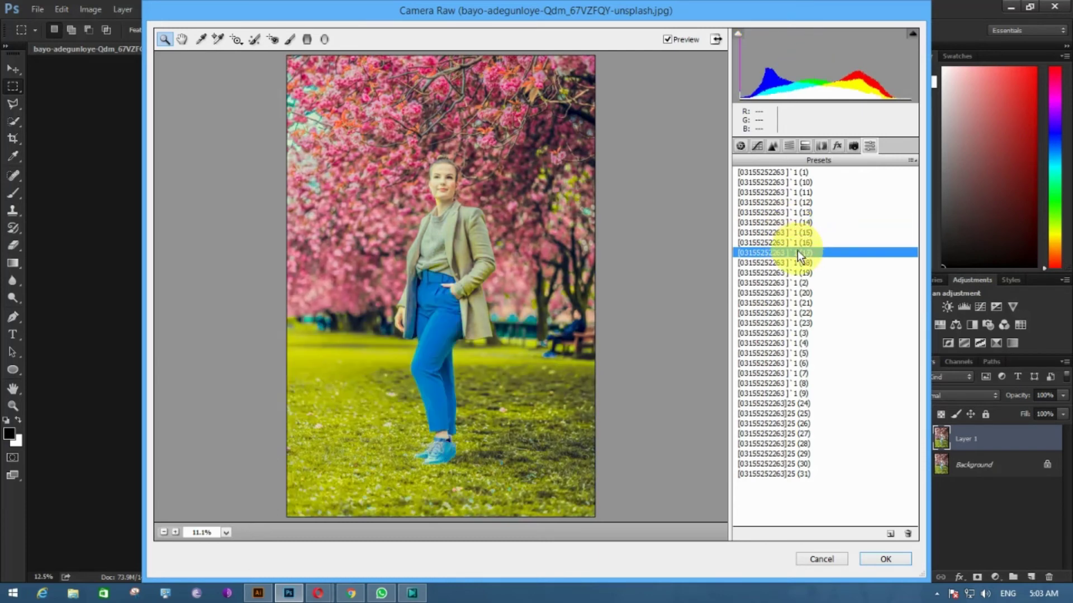
left_click(799, 263)
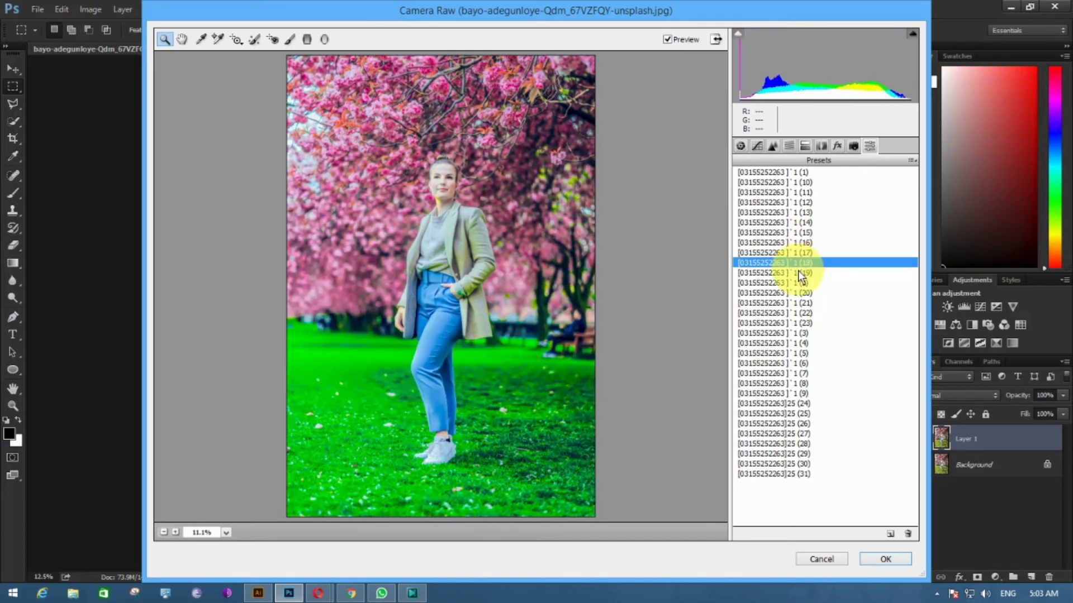
left_click(799, 272)
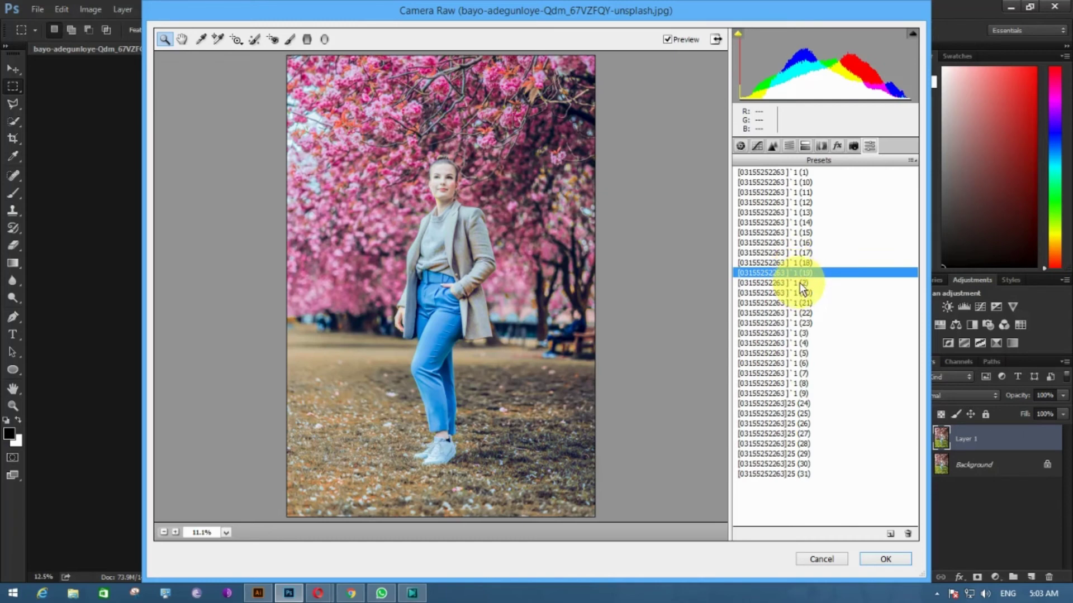
left_click(802, 284)
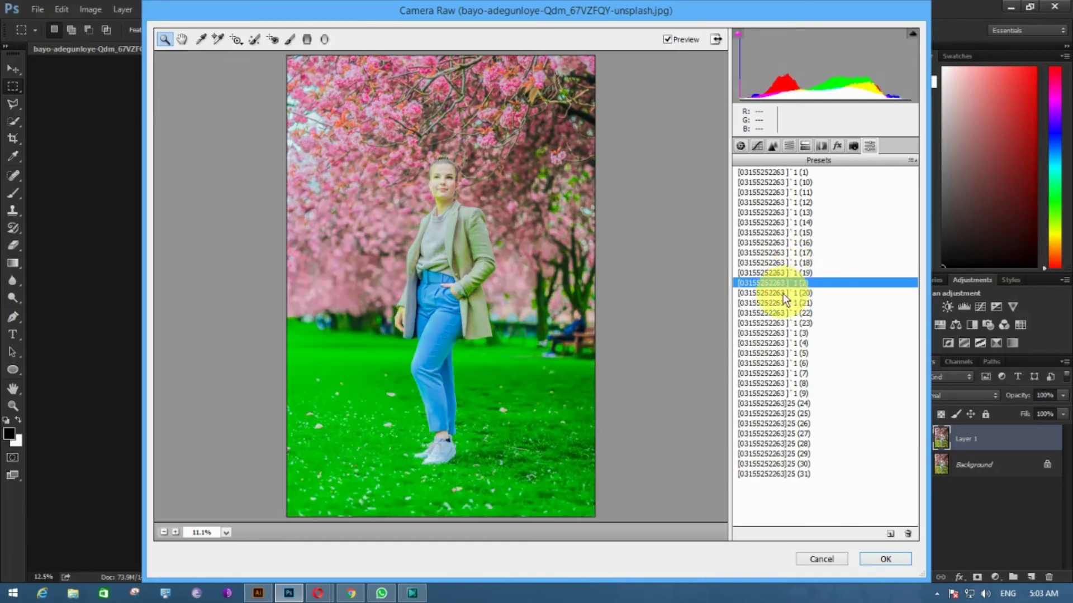
left_click(785, 293)
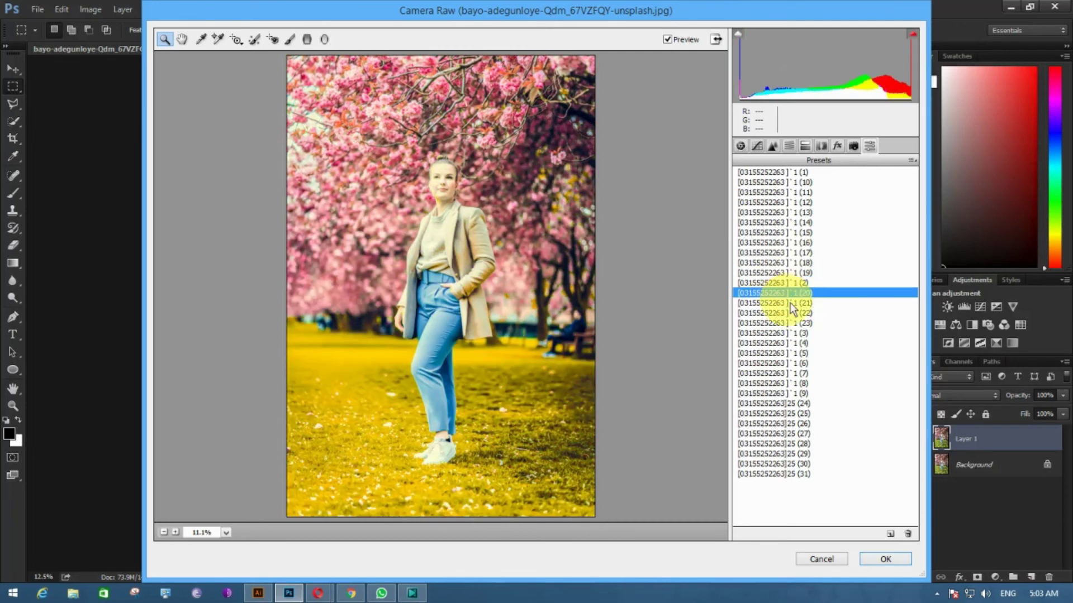
key("Down")
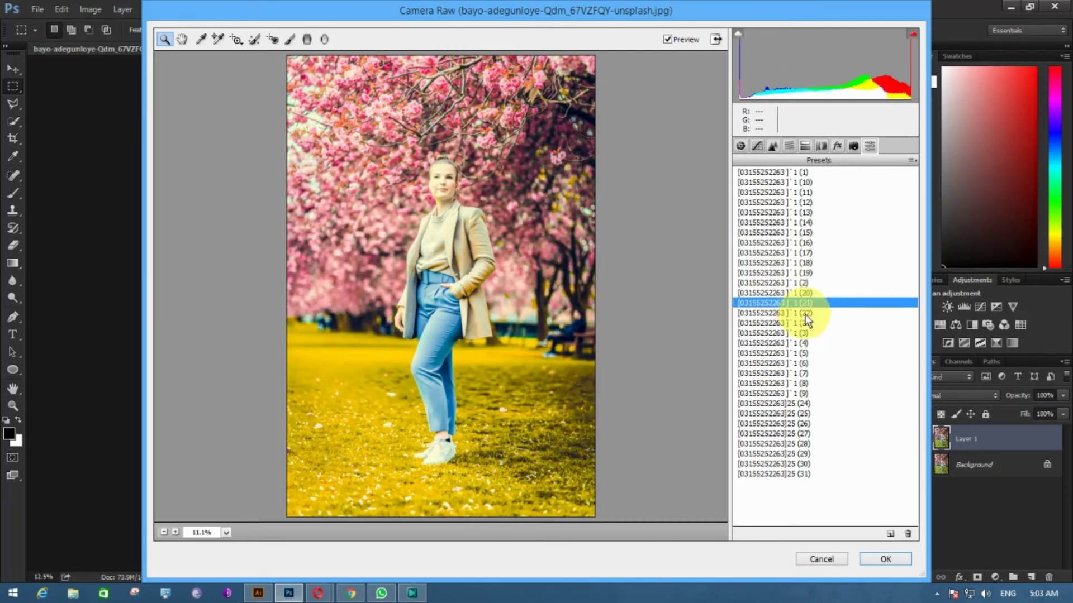
left_click(806, 313)
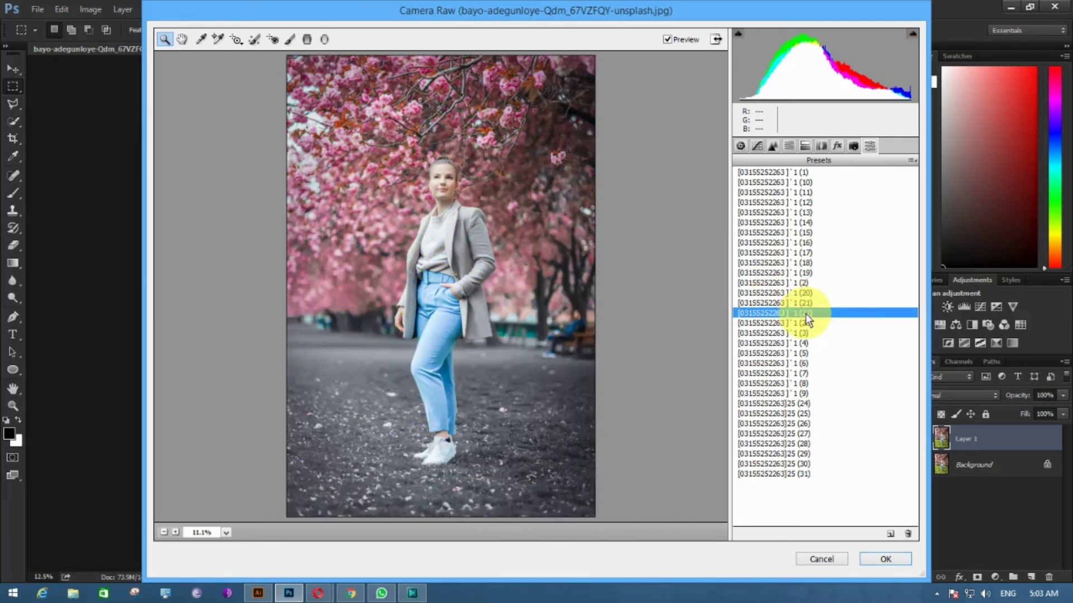
Preview preset 23 and presets 3 through 9 on the portrait
left_click(806, 323)
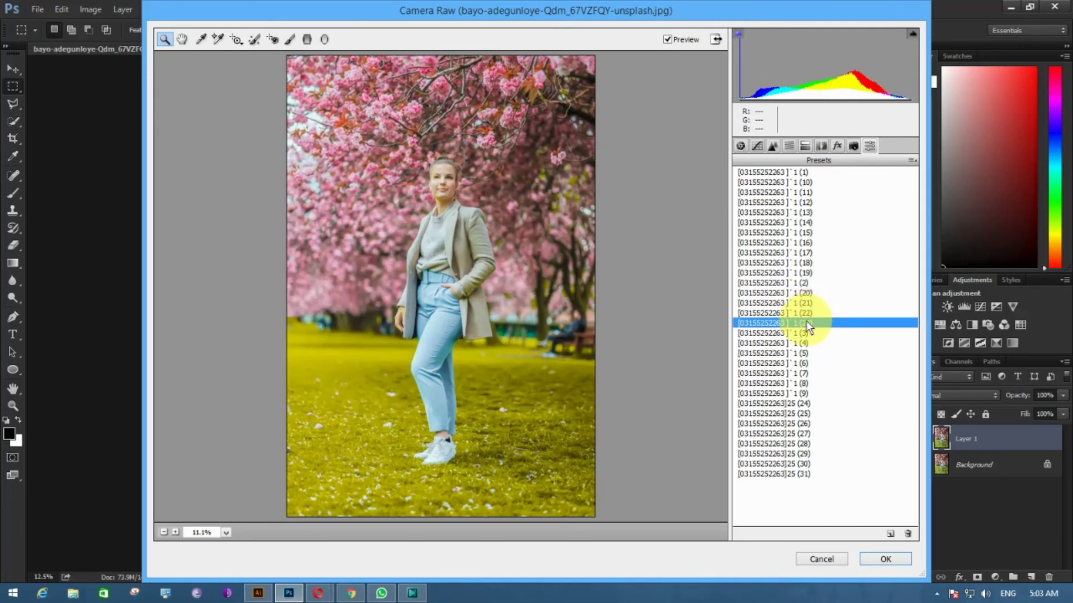
left_click(796, 334)
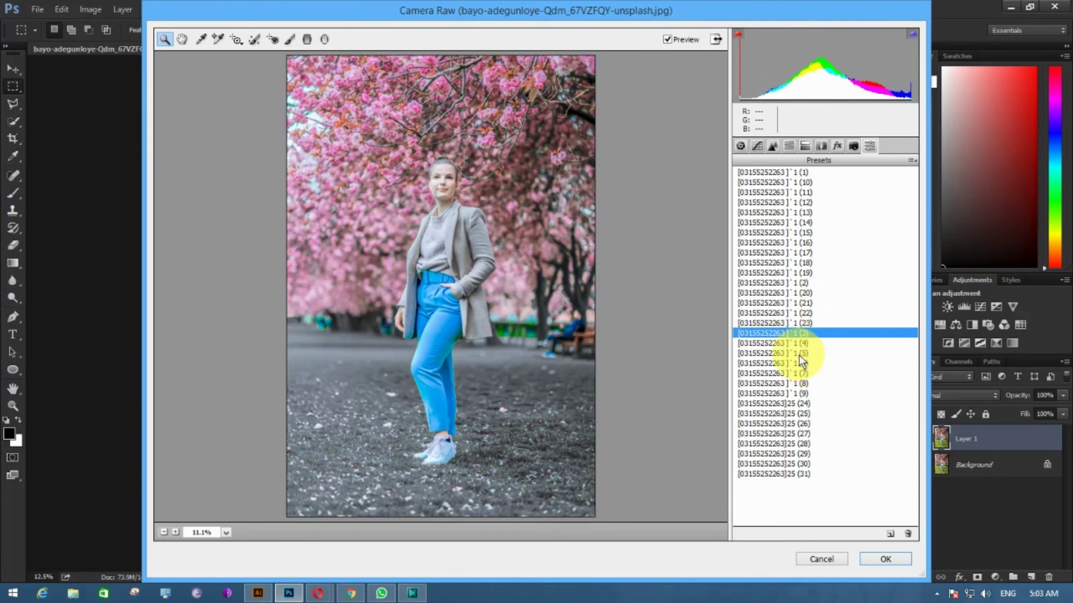
key("Down")
left_click(800, 355)
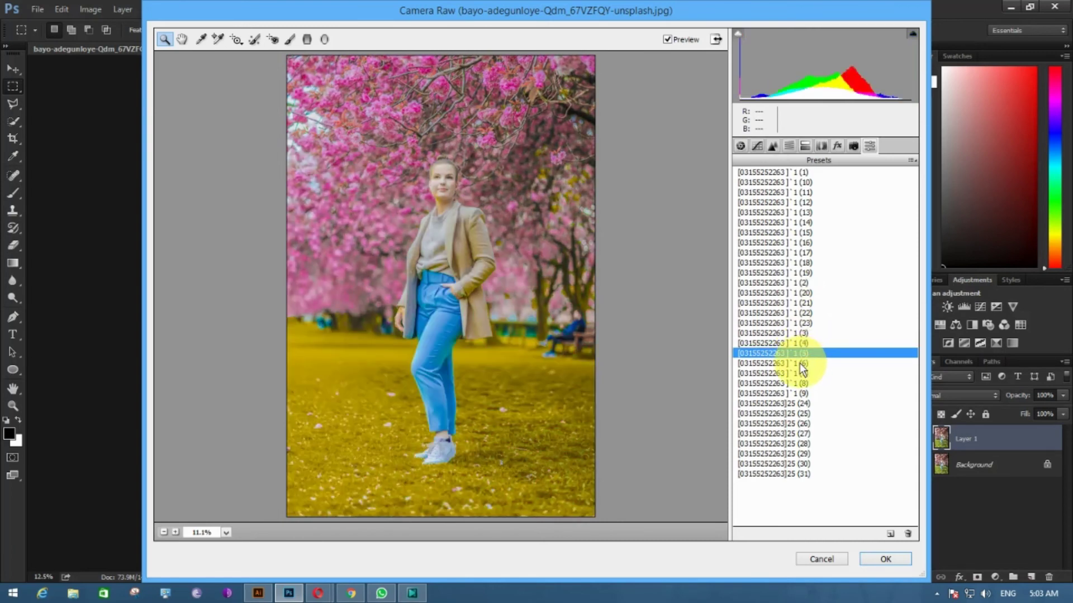
left_click(801, 364)
left_click(805, 374)
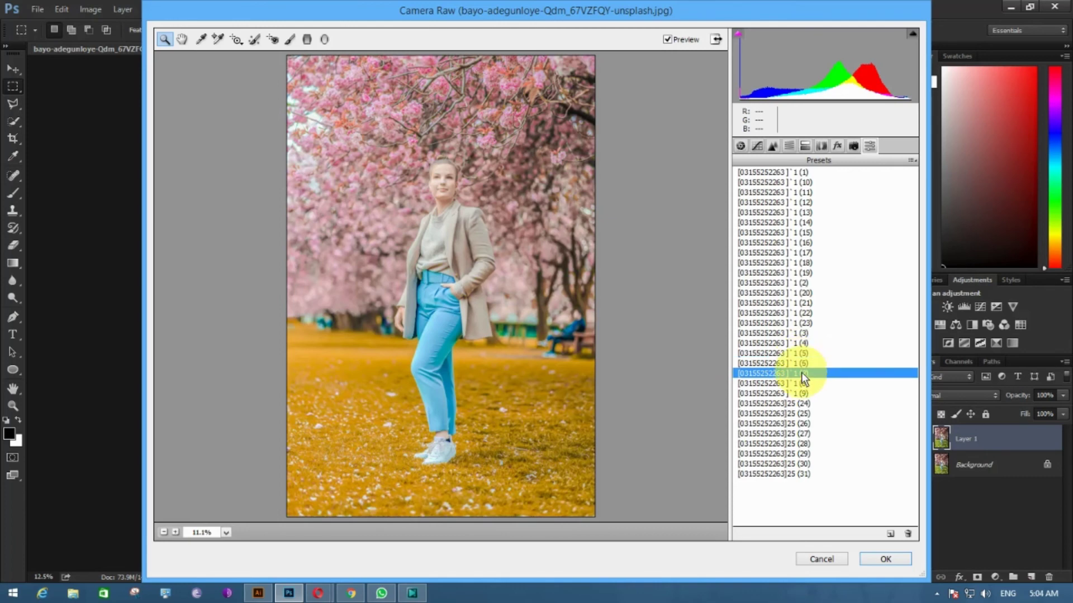
left_click(804, 385)
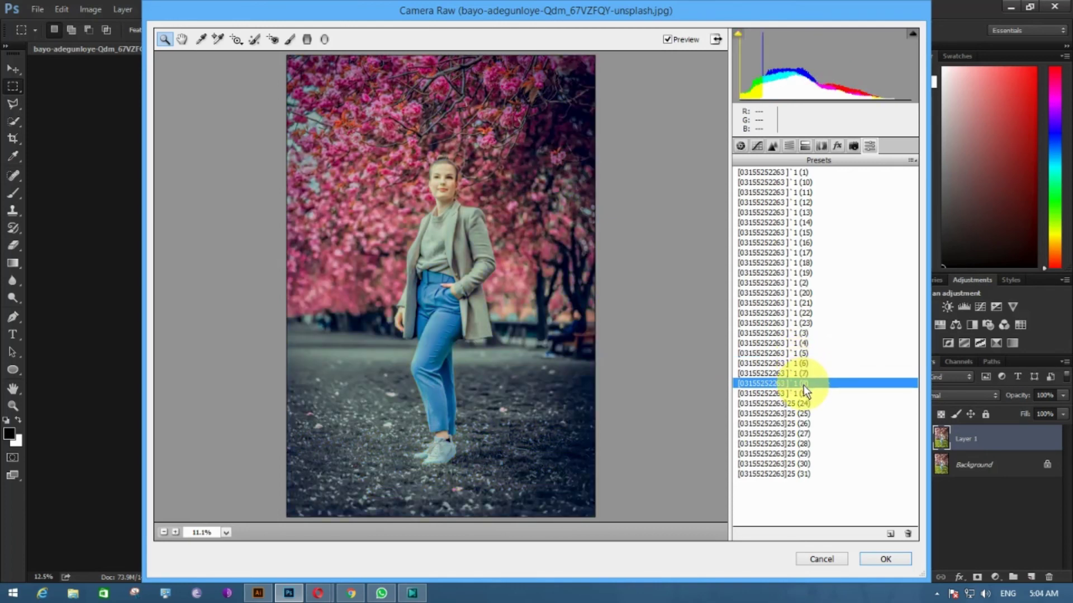
left_click(802, 394)
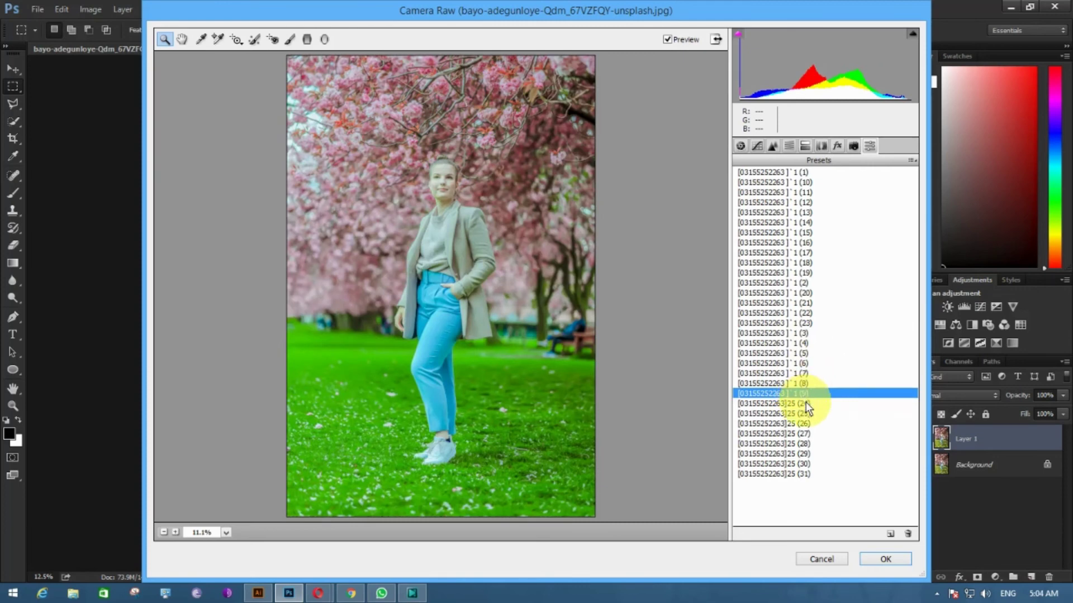
Preview presets 24 through 31, the last giving muted green grass
left_click(807, 403)
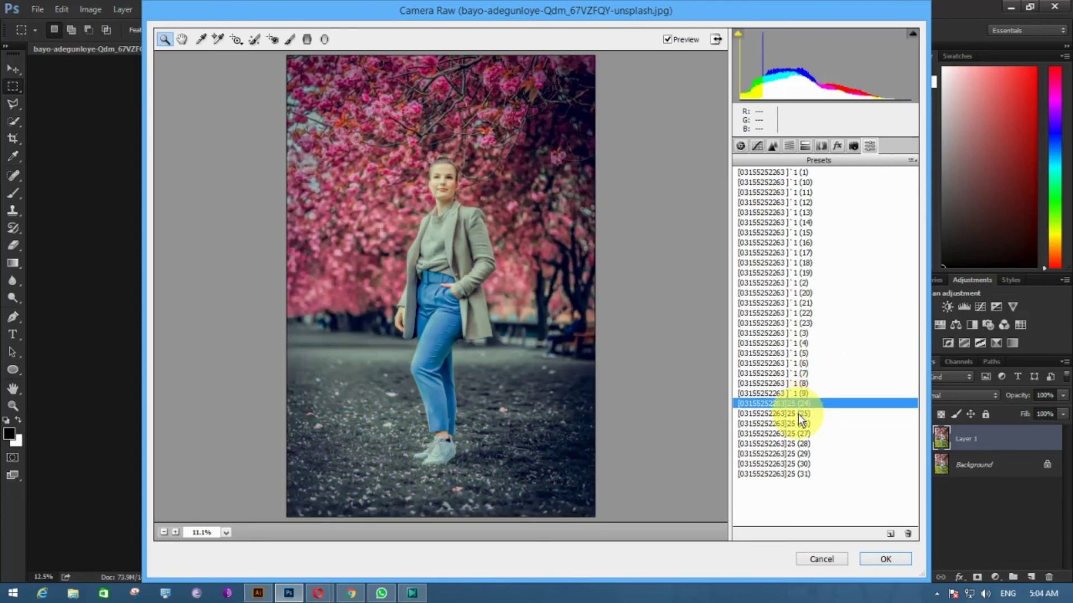
left_click(800, 414)
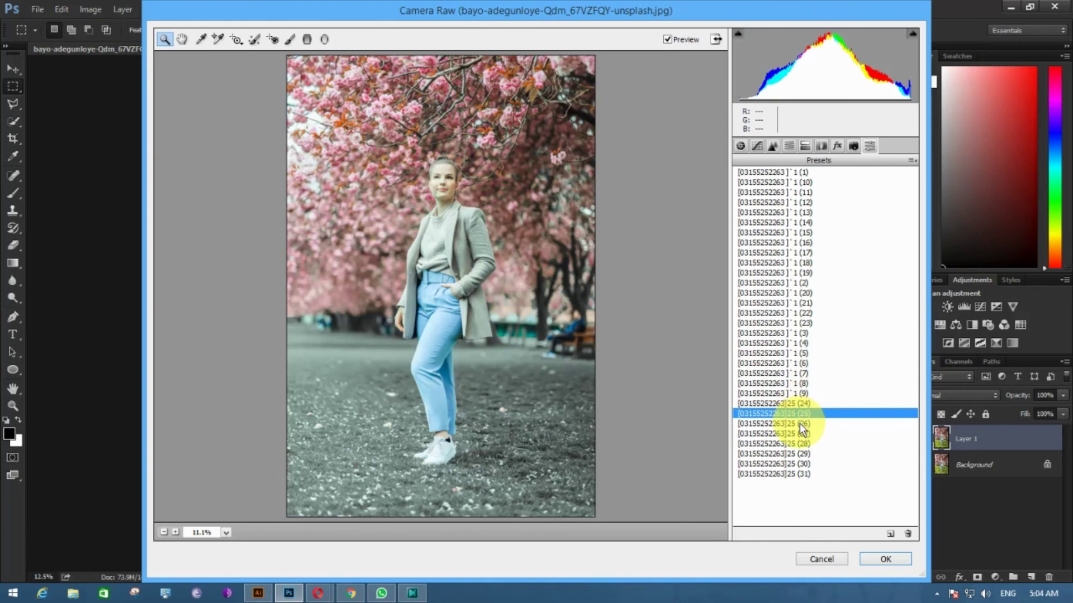
left_click(802, 425)
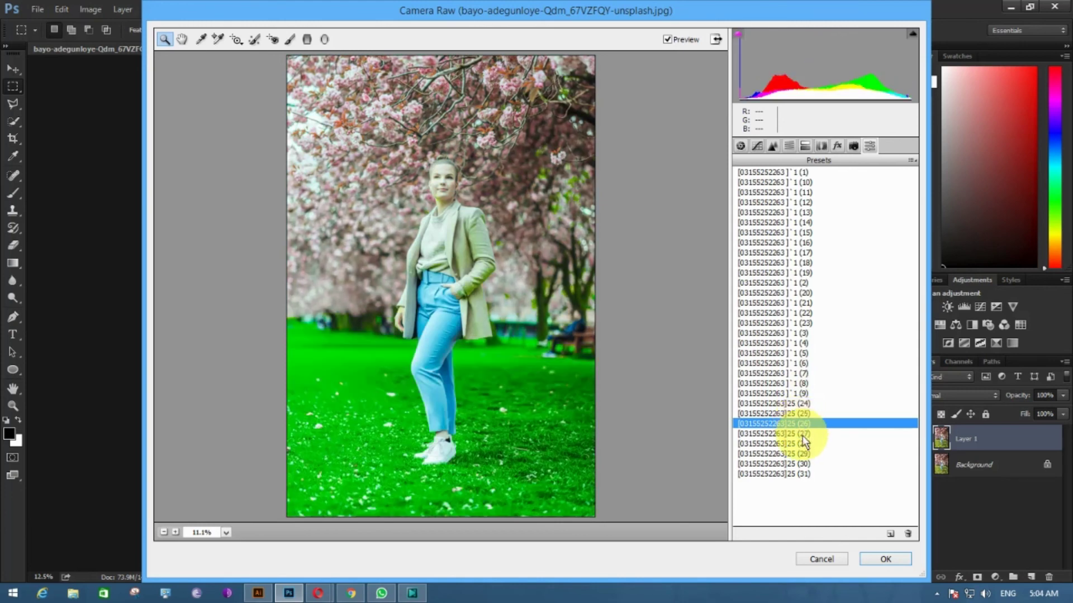
left_click(803, 434)
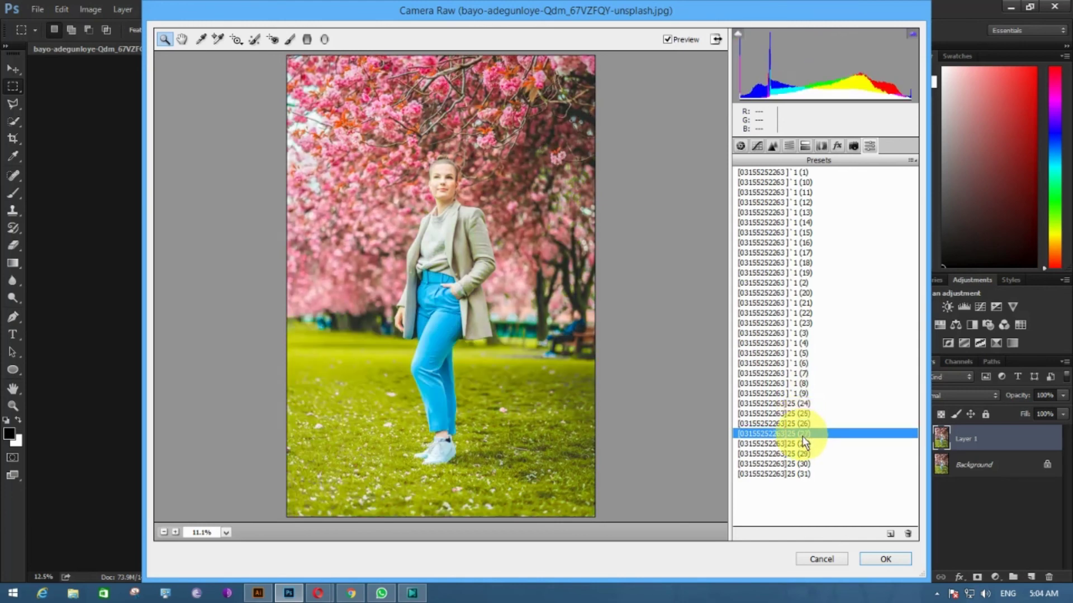
left_click(799, 445)
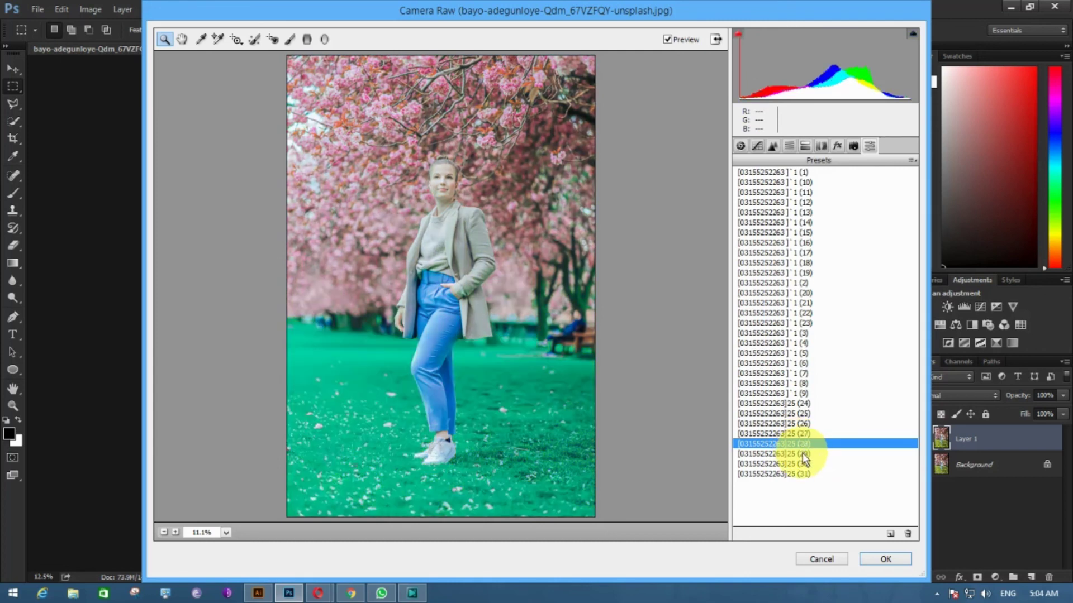
left_click(804, 454)
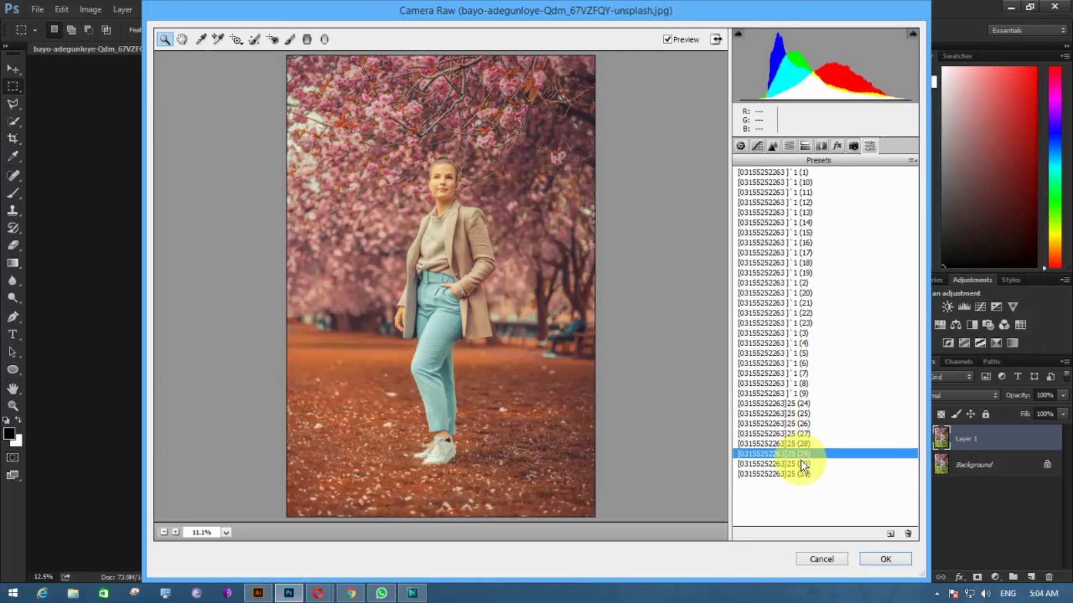
left_click(803, 463)
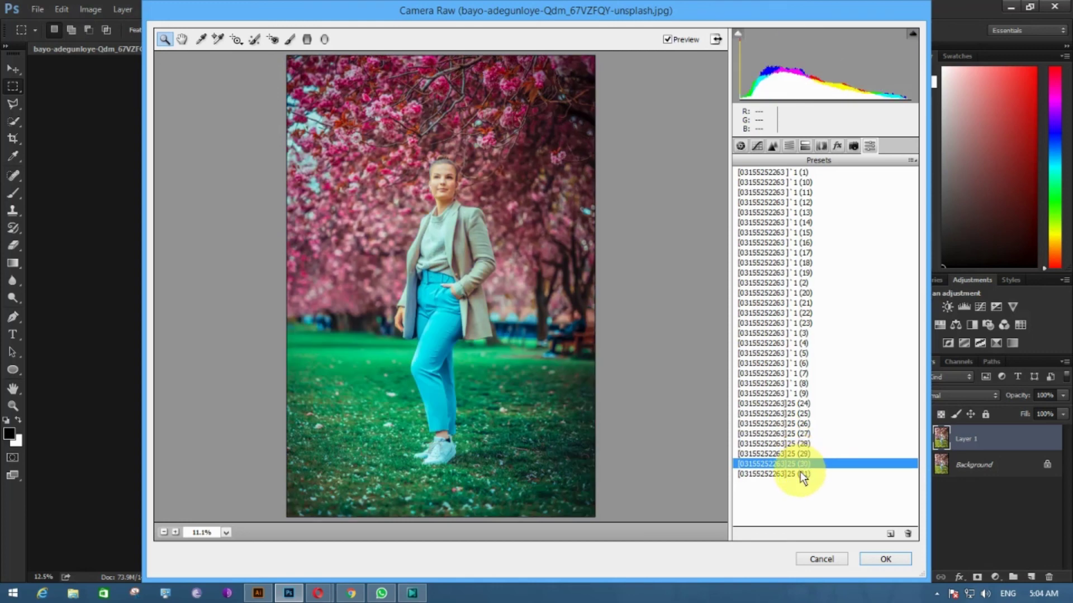
left_click(800, 474)
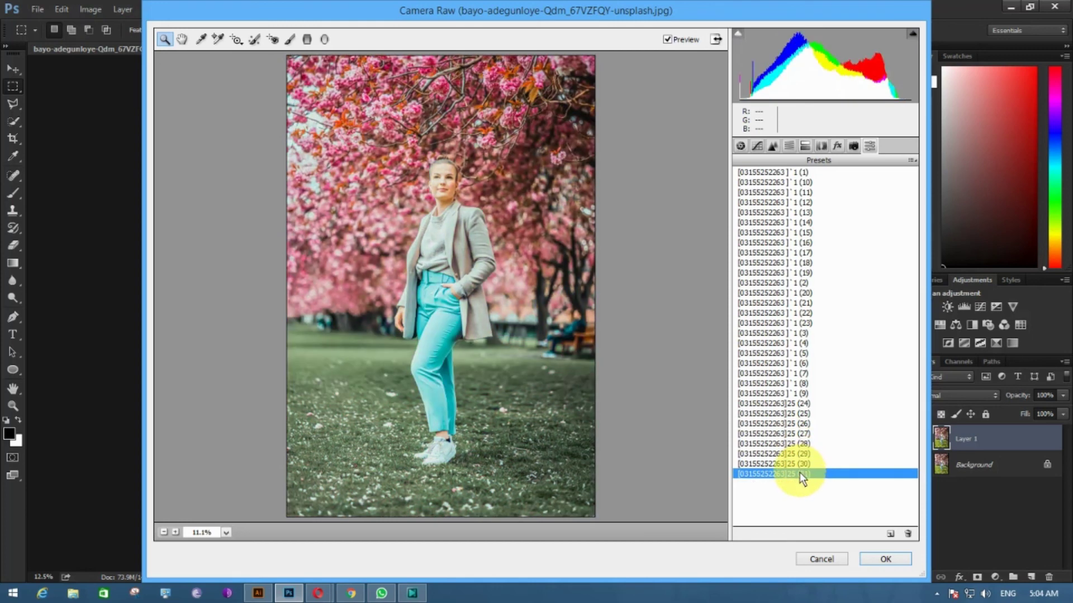
Cancel Camera Raw without applying a preset and minimize Photoshop
left_click(833, 559)
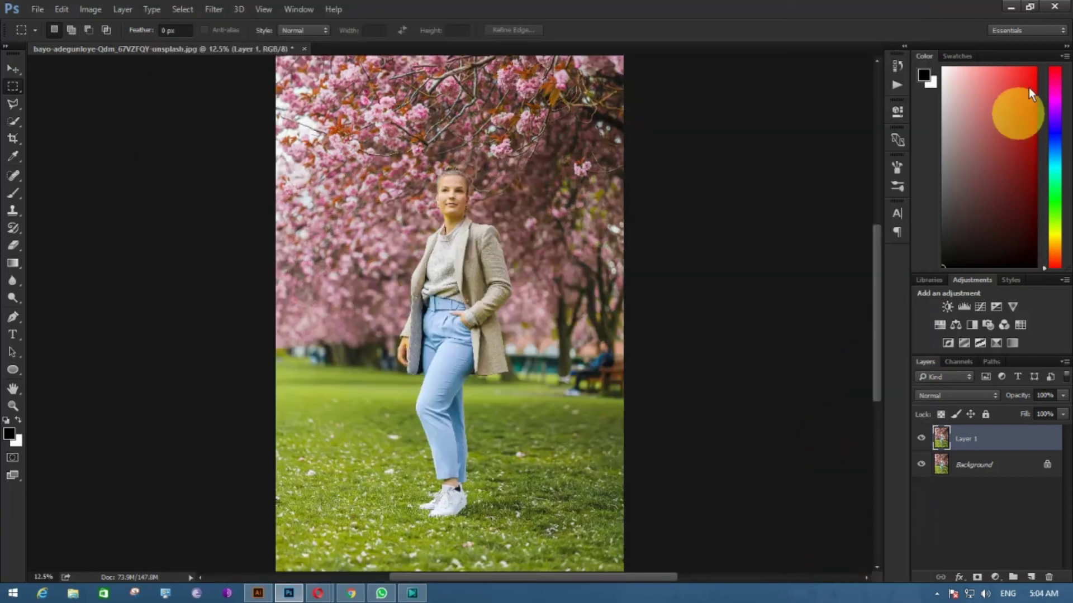
left_click(1010, 10)
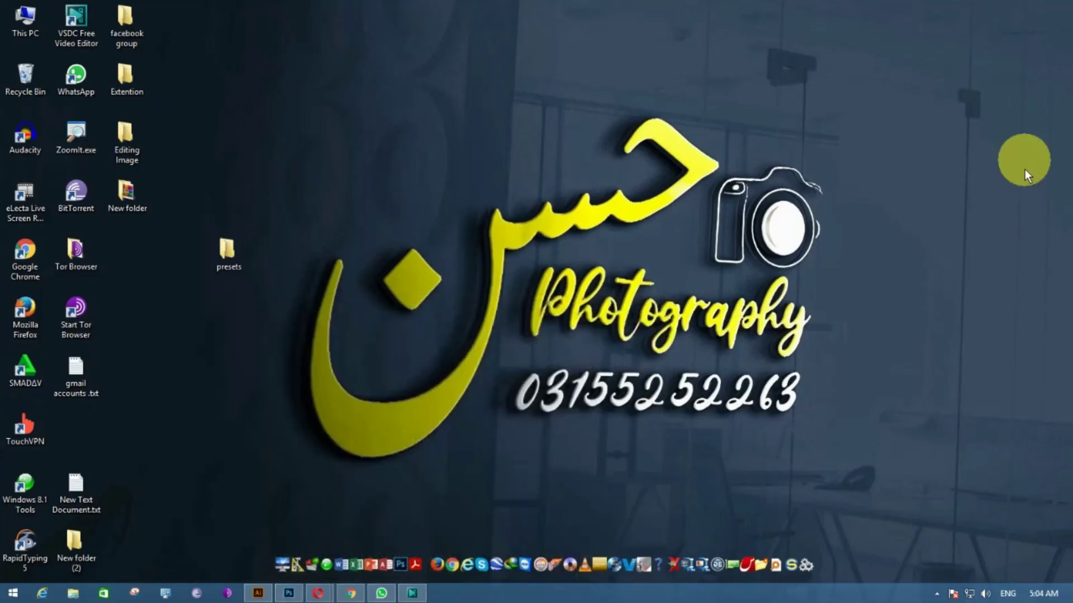